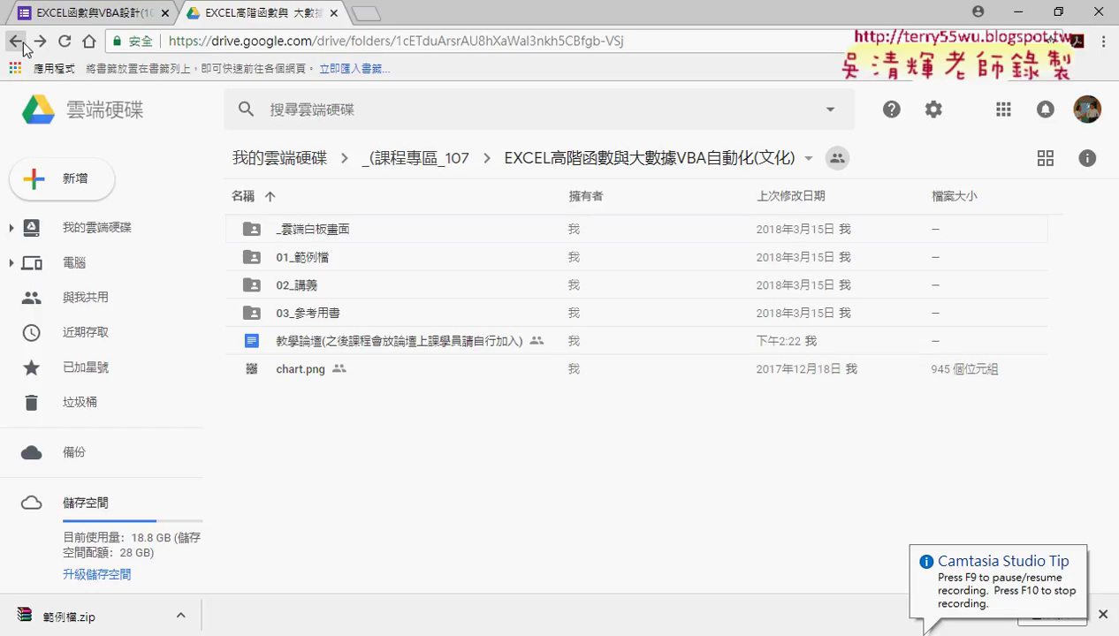
Step: Open the 01_範例檔 folder and show the downloaded 範例檔.zip in its folder on drive D:
left_click(299, 258)
double_click(316, 256)
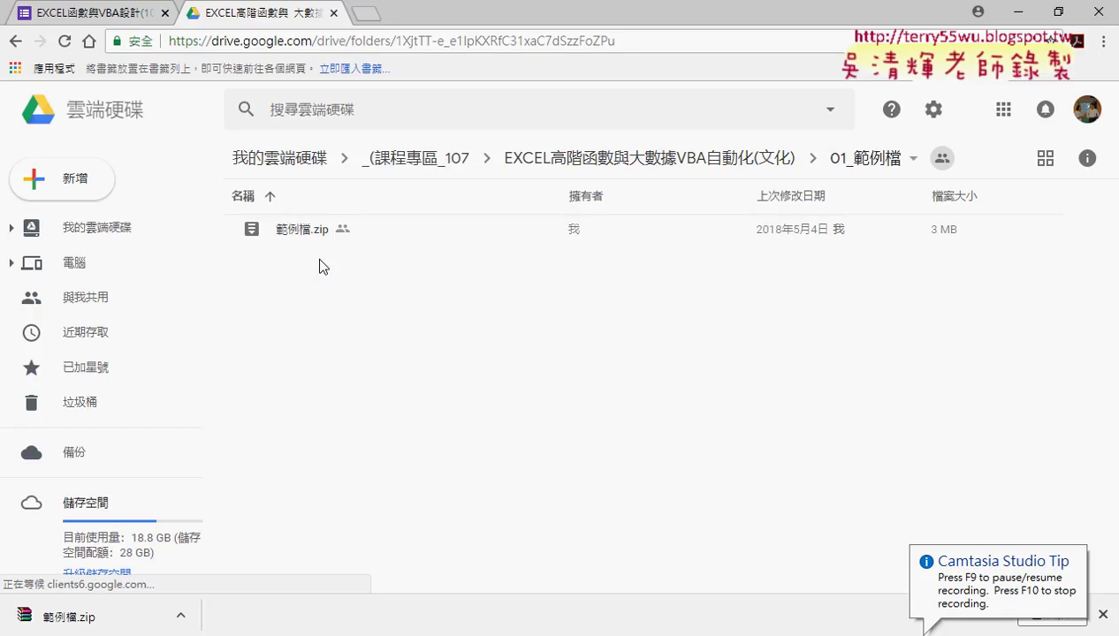
left_click(308, 231)
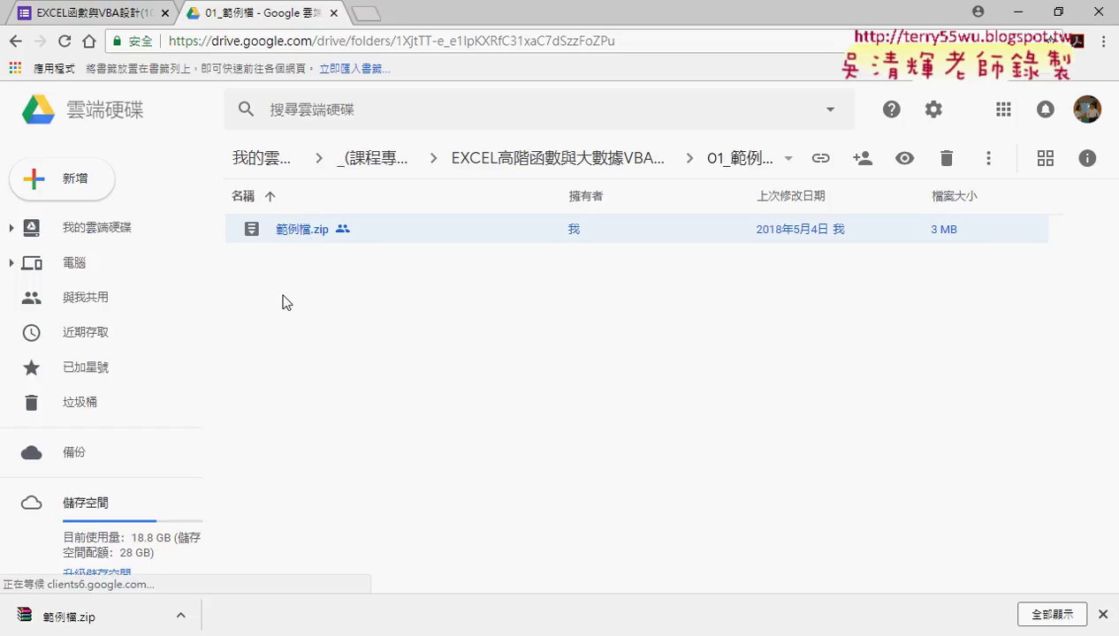
left_click(180, 616)
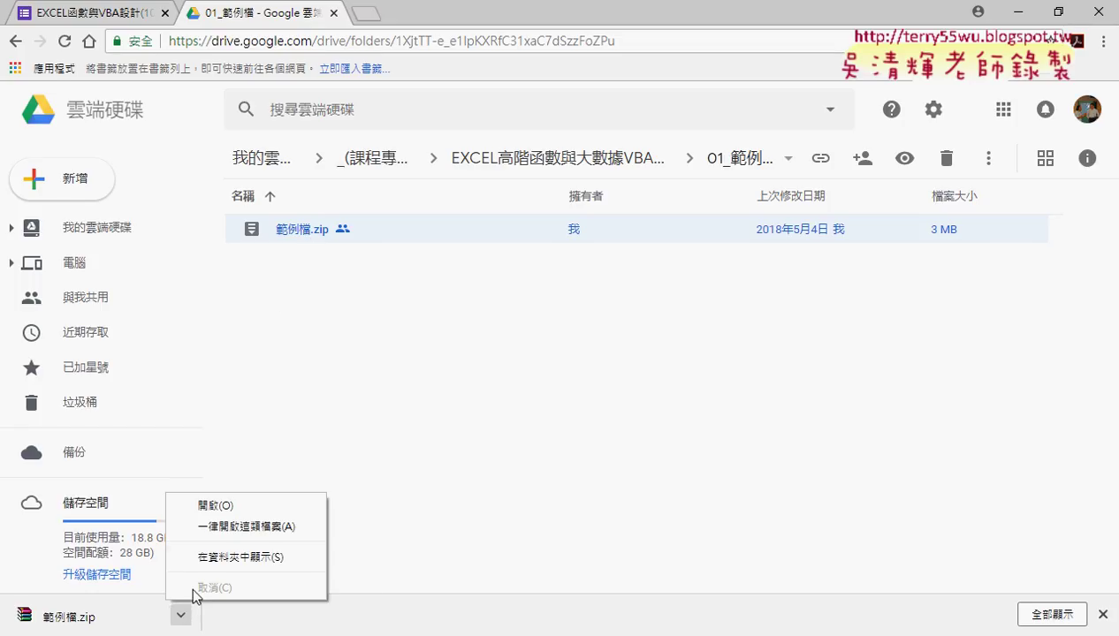
left_click(228, 557)
Step: Extract 範例檔.zip in place with WinRAR's 解壓縮至此 on drive D:
right_click(486, 539)
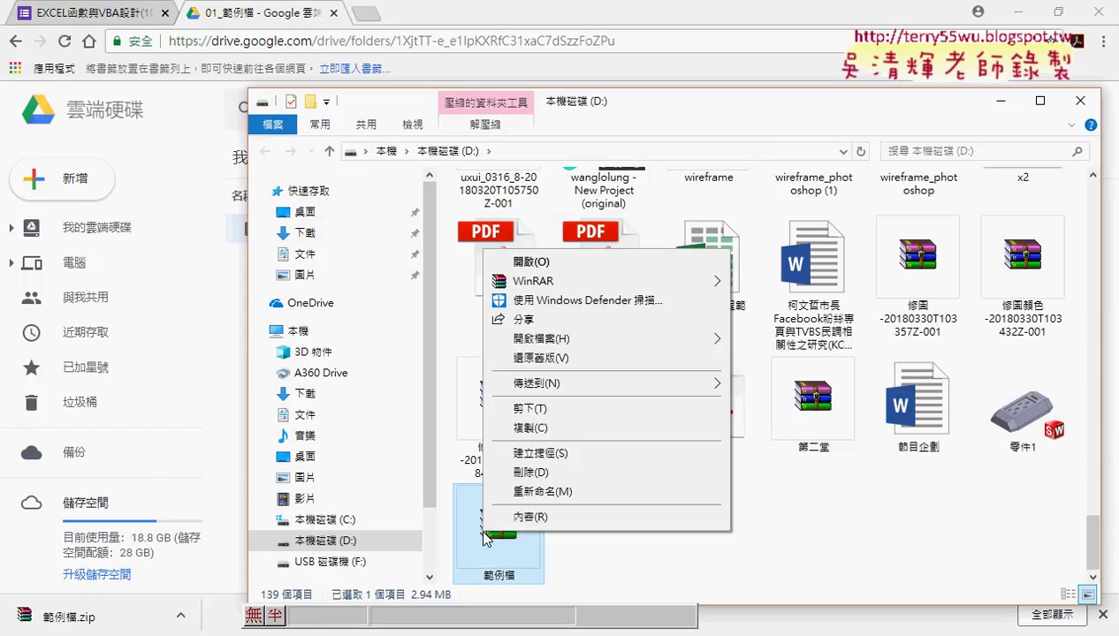
mouse_move(552, 281)
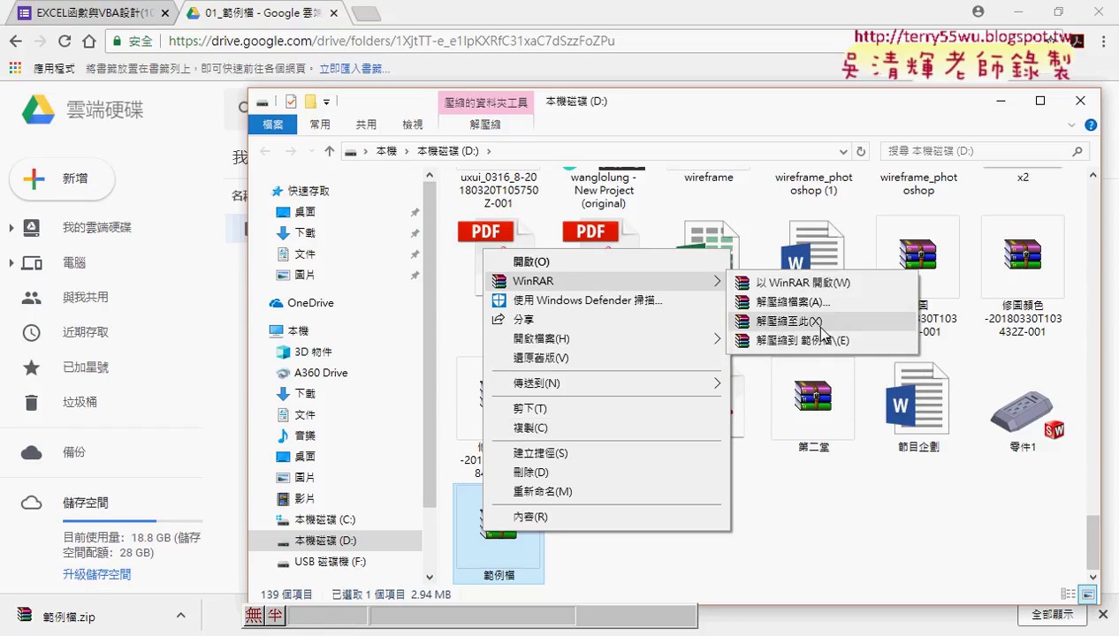
left_click(784, 521)
Step: Select the newly extracted 範例檔 folder and minimize File Explorer
scroll(793, 528, "up", 5)
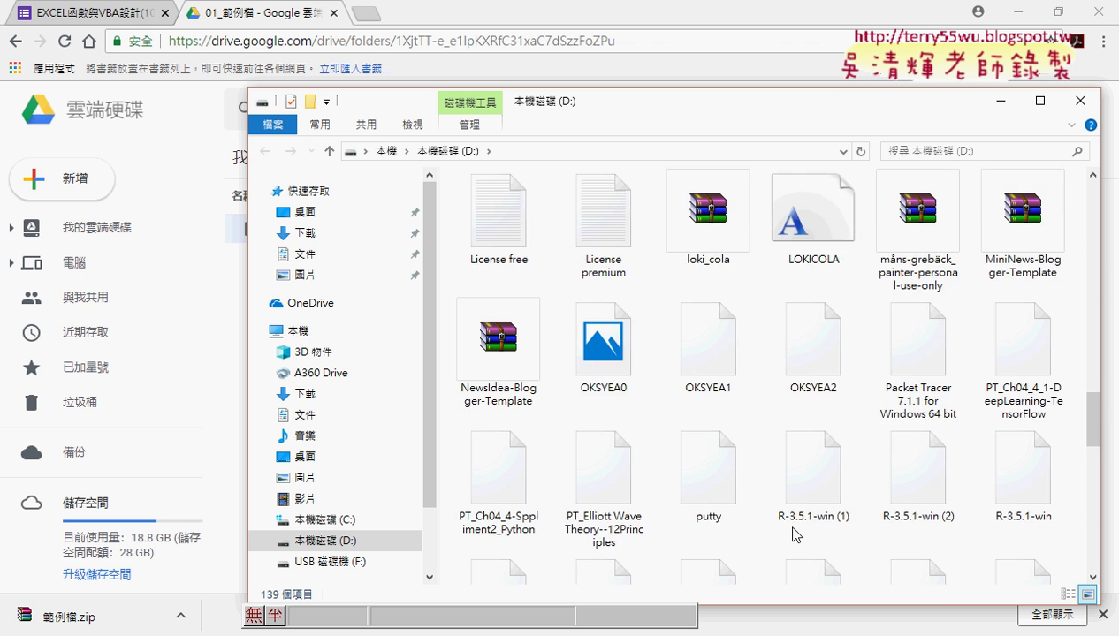
scroll(792, 534, "up", 5)
scroll(793, 534, "up", 3)
scroll(793, 534, "down", 2)
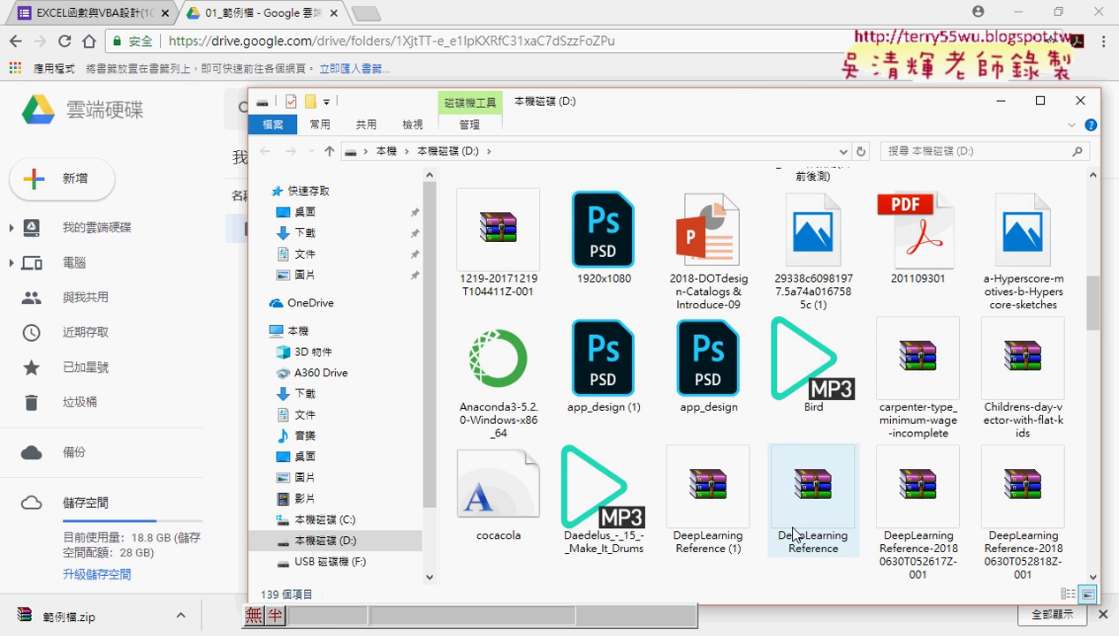
scroll(793, 534, "up", 3)
left_click(626, 451)
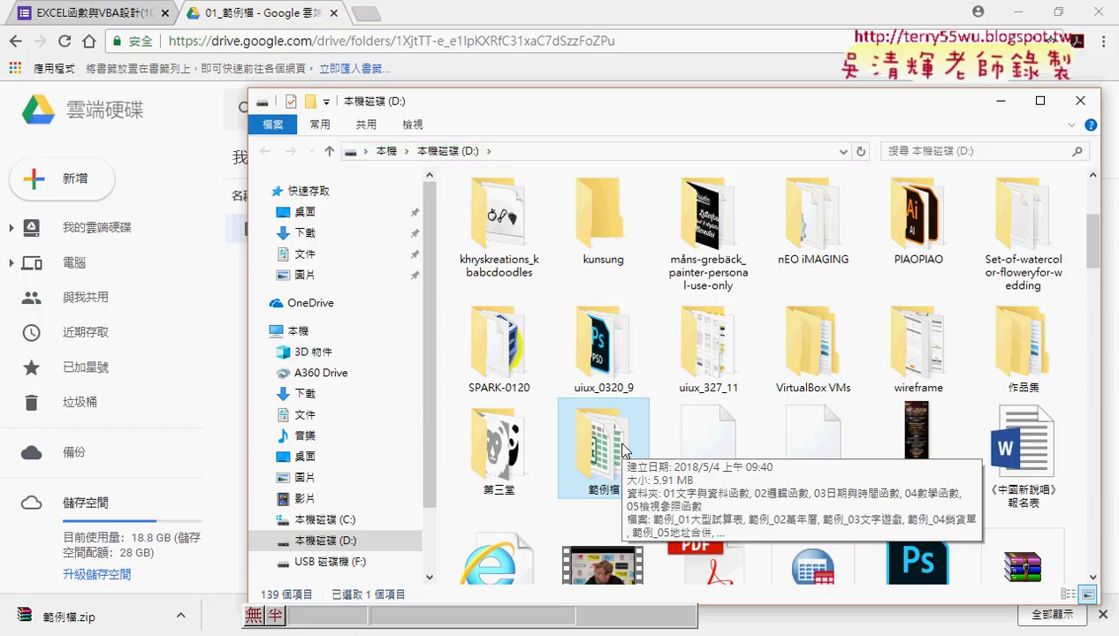
left_click(1000, 103)
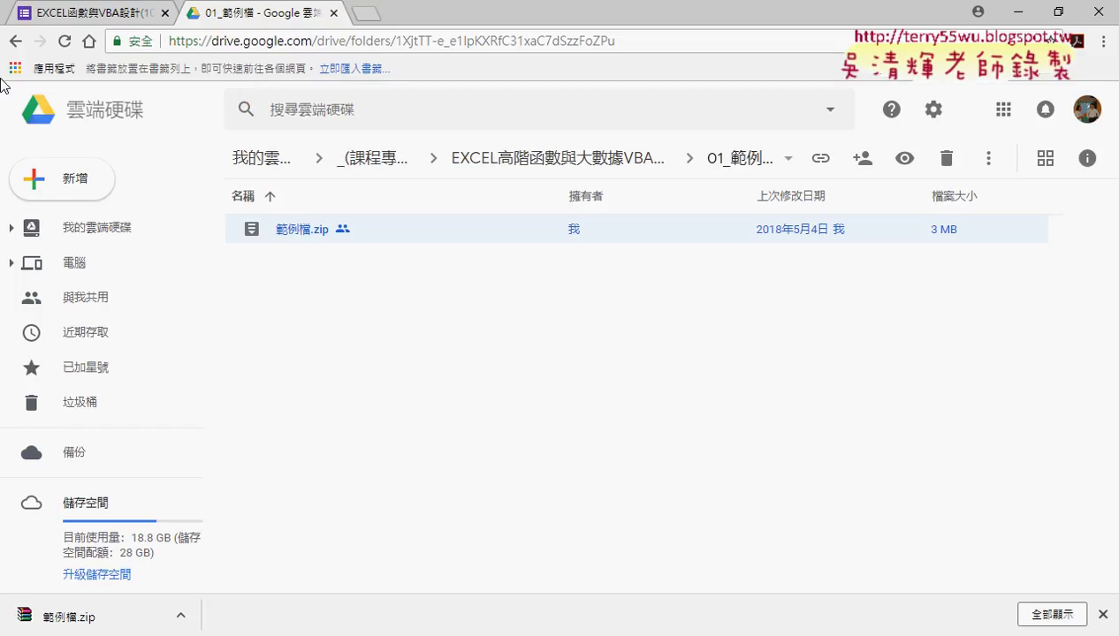
Step: Go up to the course folder and open the lecture PDF in 02_講義
left_click(13, 46)
double_click(300, 285)
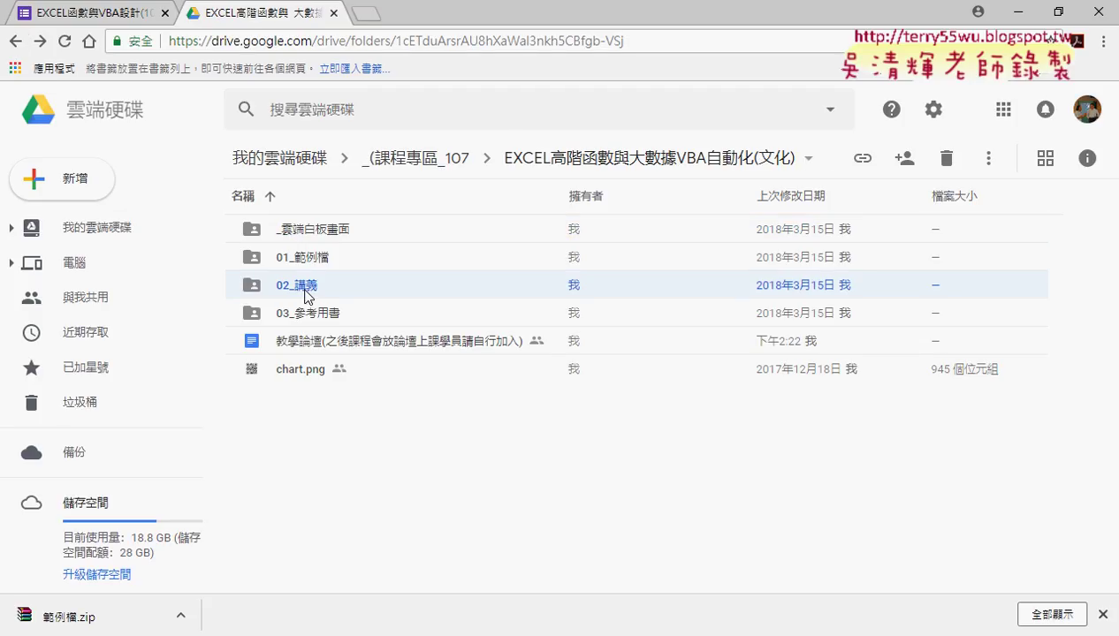
double_click(300, 256)
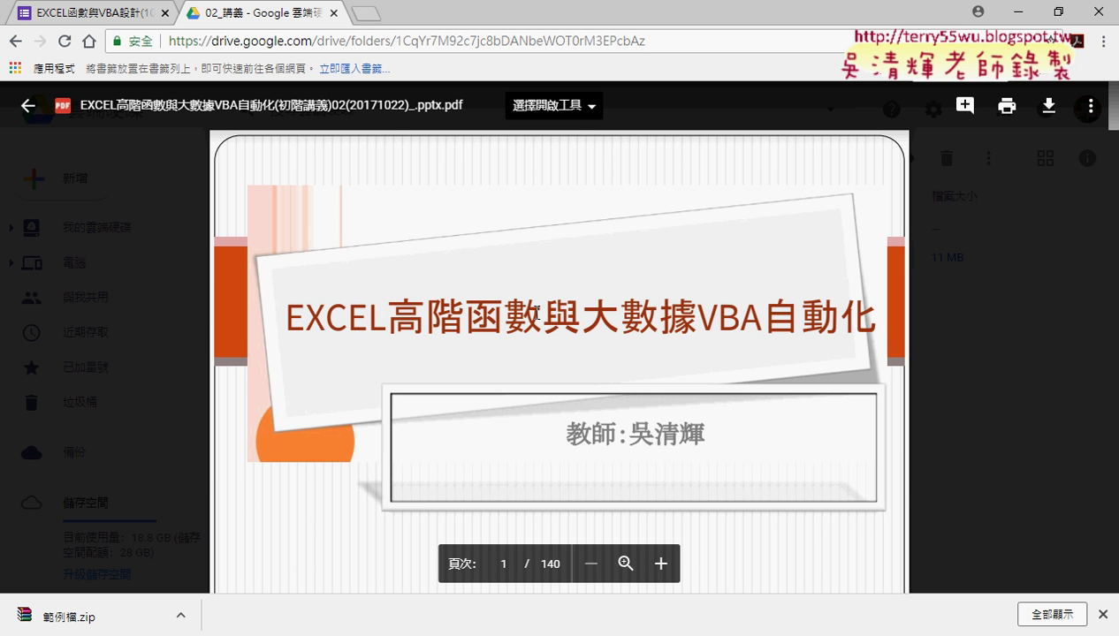
Step: Skim the handout down to page 17's REPT and LEN/MID examples, then close the preview
scroll(606, 307, "down", 1)
scroll(606, 307, "down", 5)
scroll(606, 307, "down", 2)
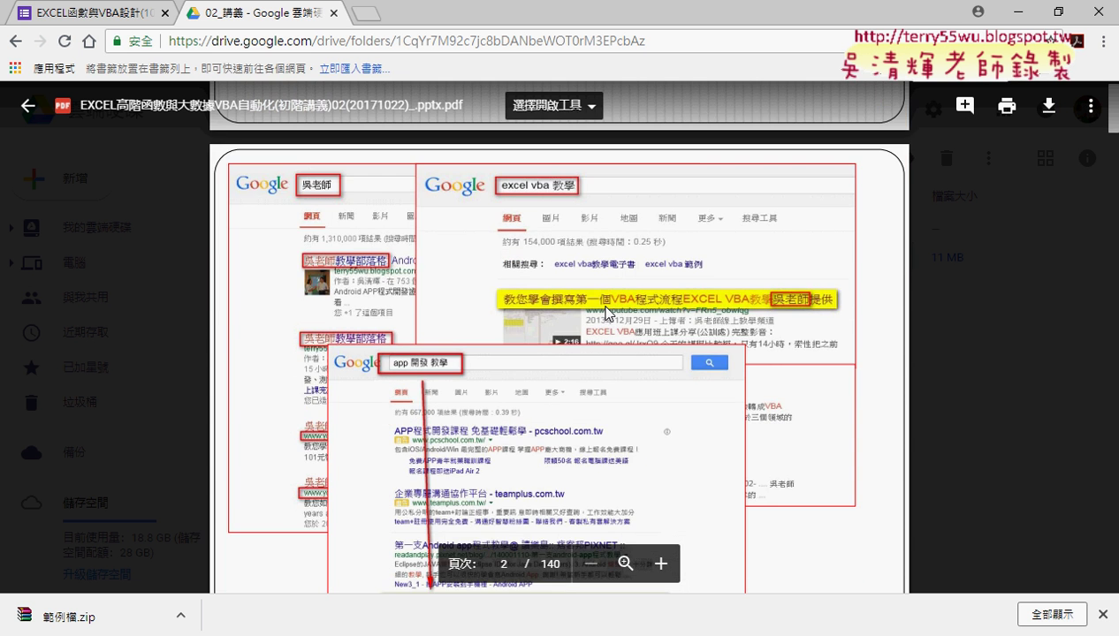
scroll(606, 307, "down", 5)
scroll(606, 307, "down", 2)
scroll(606, 306, "down", 3)
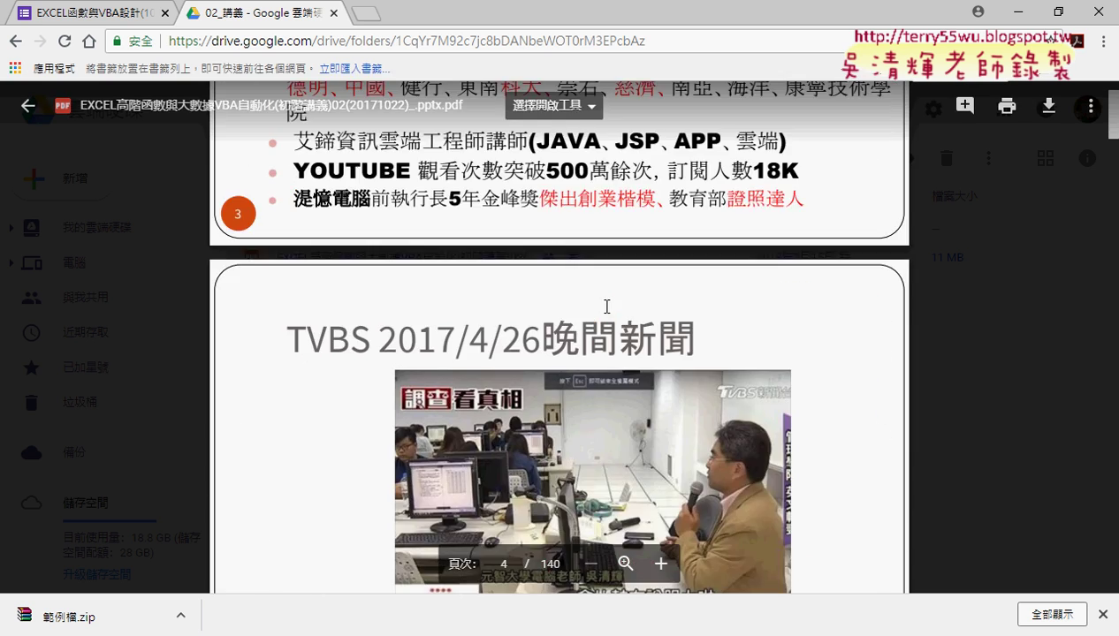
scroll(606, 307, "down", 5)
scroll(606, 307, "down", 2)
scroll(606, 307, "down", 9)
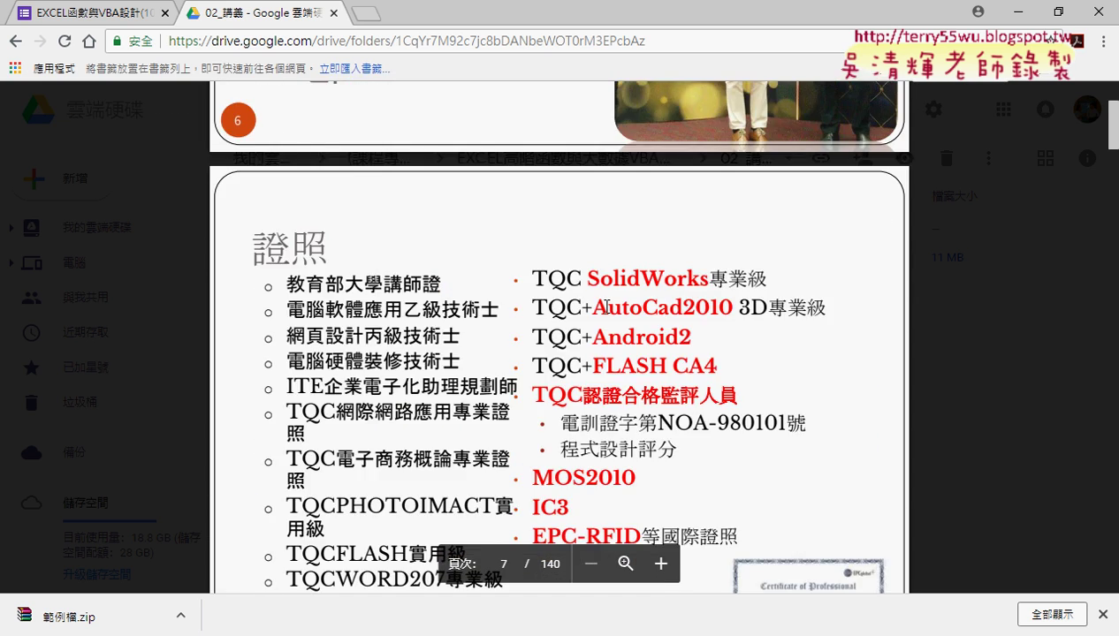
scroll(606, 306, "down", 5)
scroll(607, 307, "down", 5)
scroll(606, 307, "down", 5)
scroll(607, 307, "down", 5)
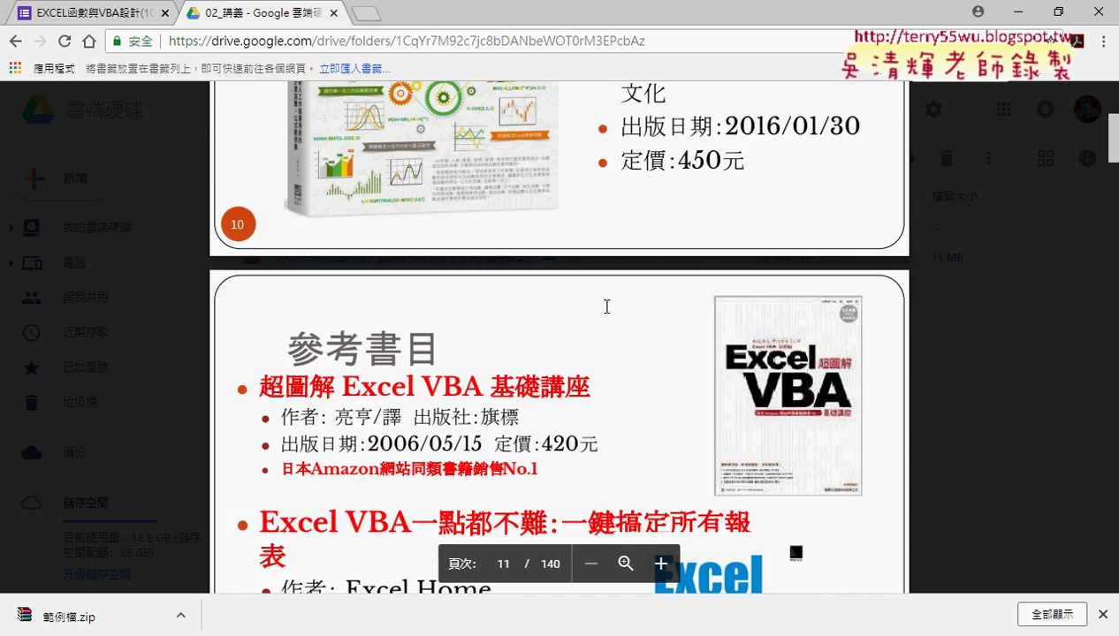
scroll(606, 307, "down", 10)
scroll(606, 306, "down", 8)
scroll(606, 307, "down", 4)
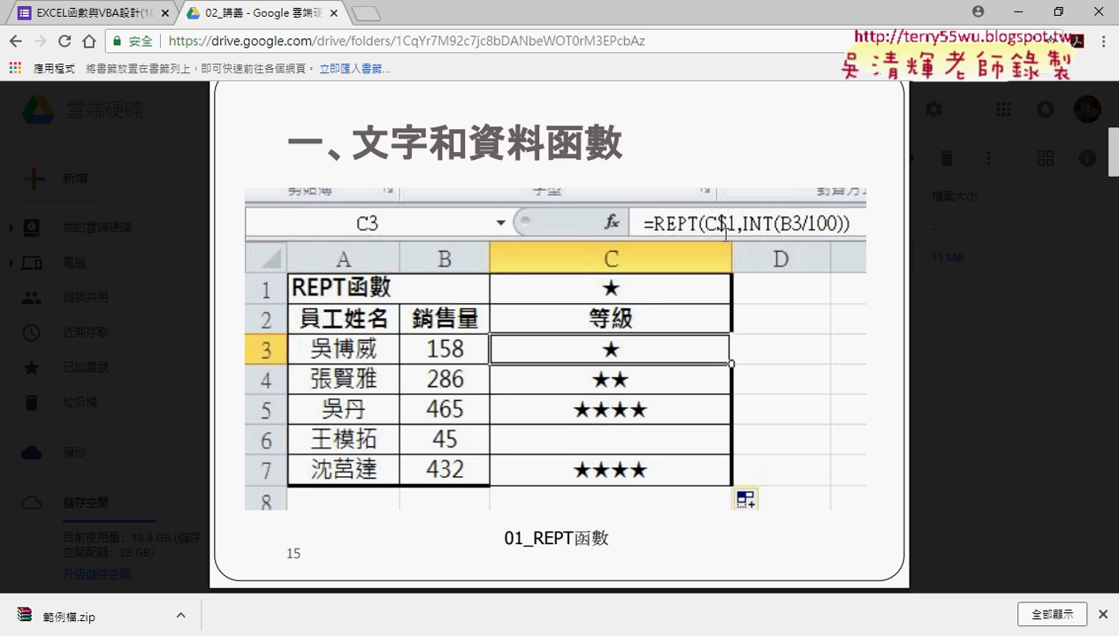
scroll(726, 229, "down", 5)
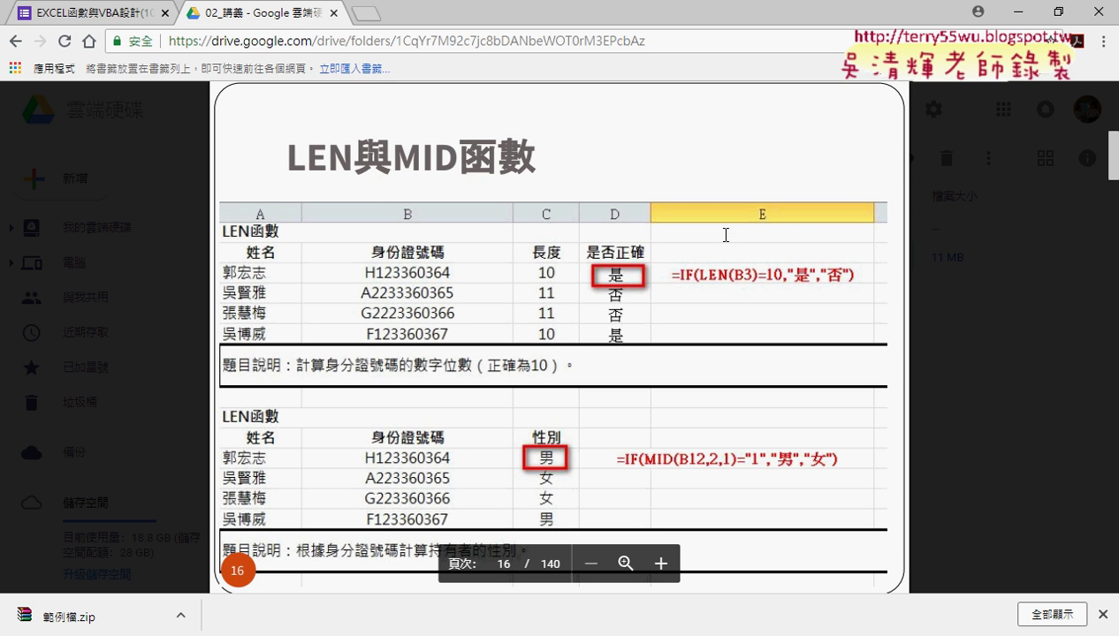
scroll(527, 407, "down", 4)
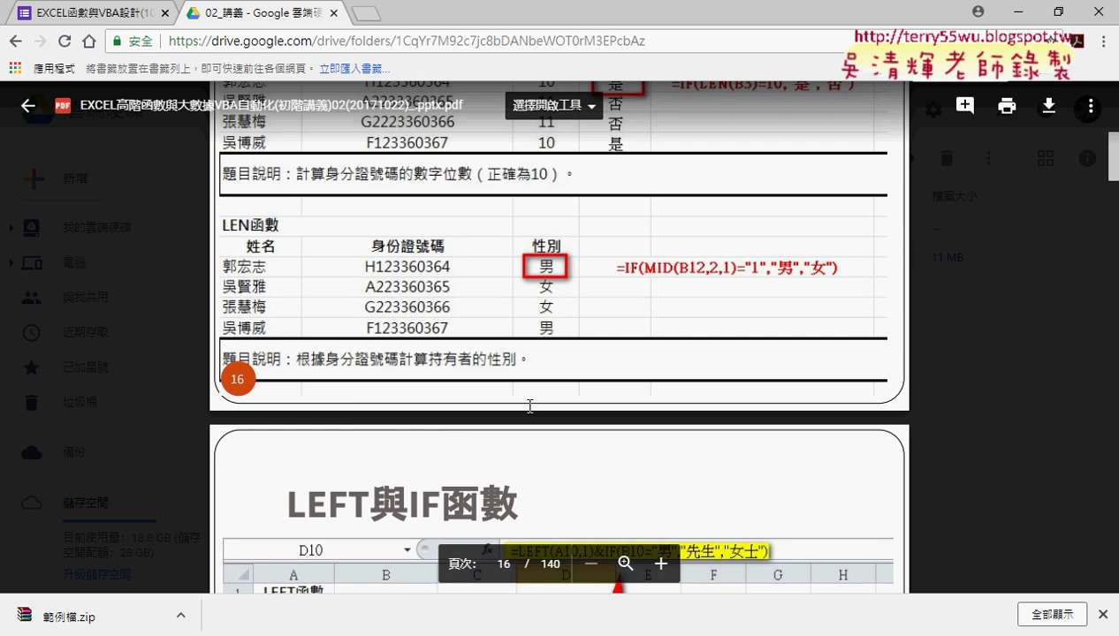
scroll(530, 406, "down", 1)
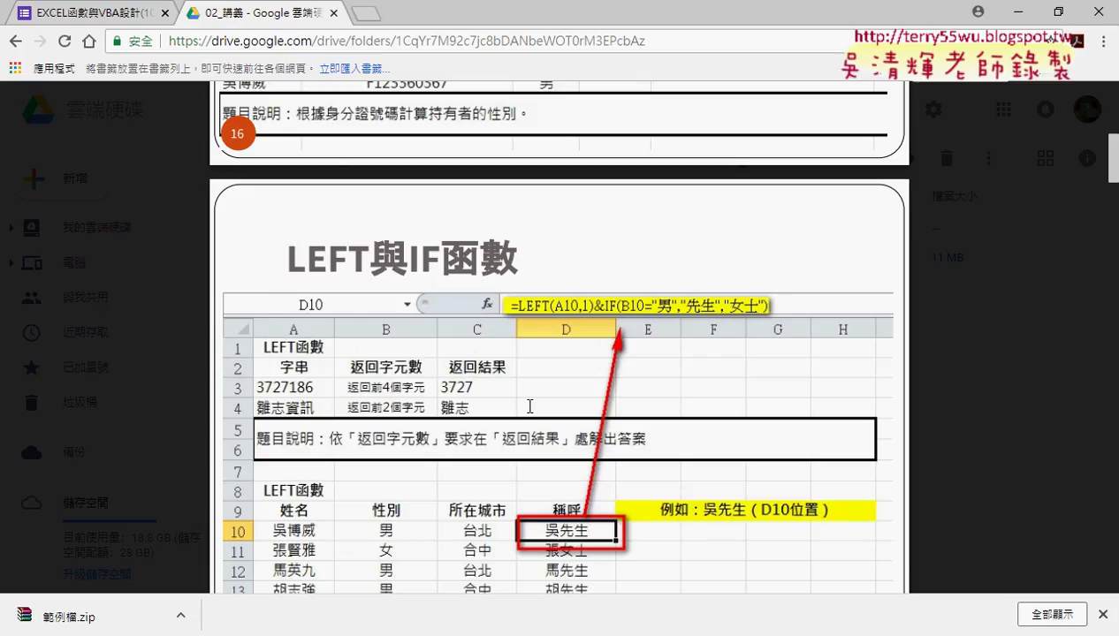
left_click(27, 109)
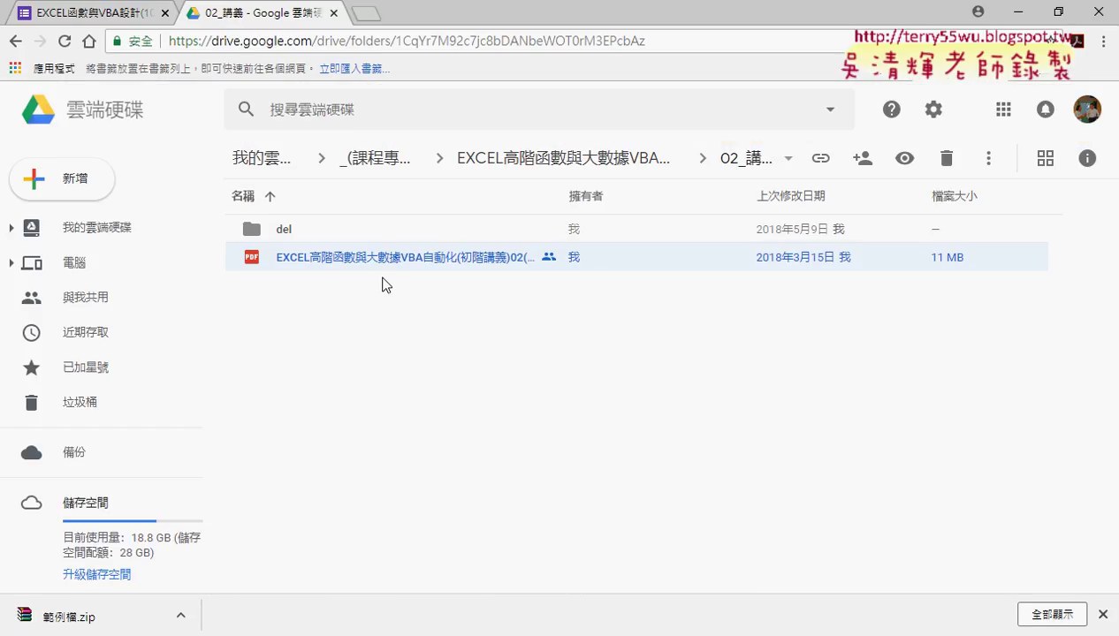
Step: Return to the EXCEL高階函數與大數據VBA自動化(文化) folder and open the 教學論壇 Google Doc
left_click(15, 41)
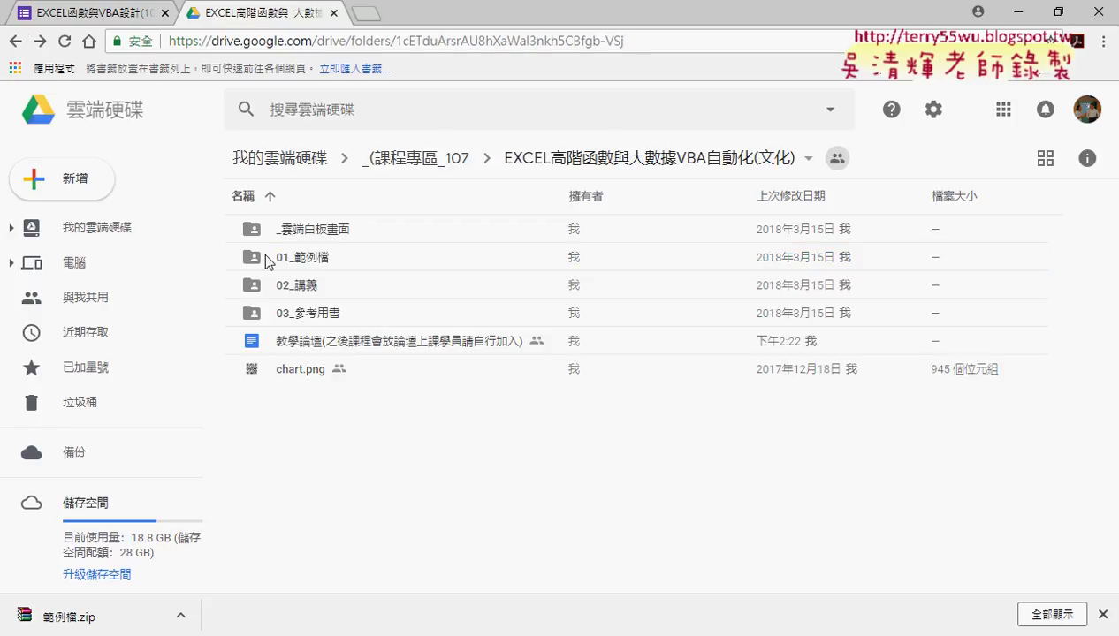
left_click(314, 323)
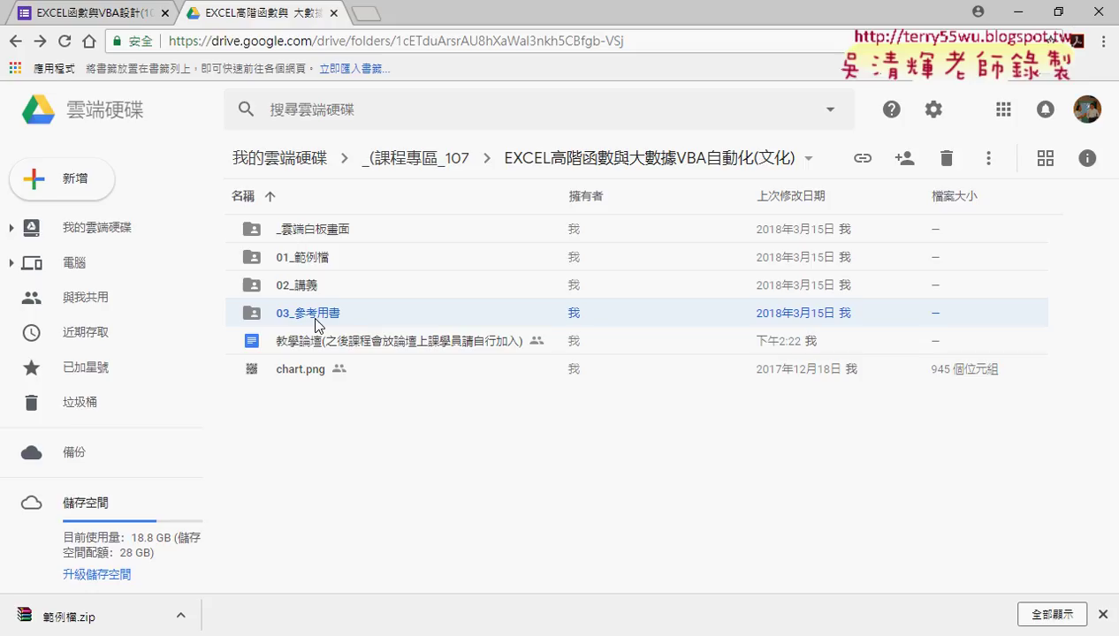
left_click(366, 347)
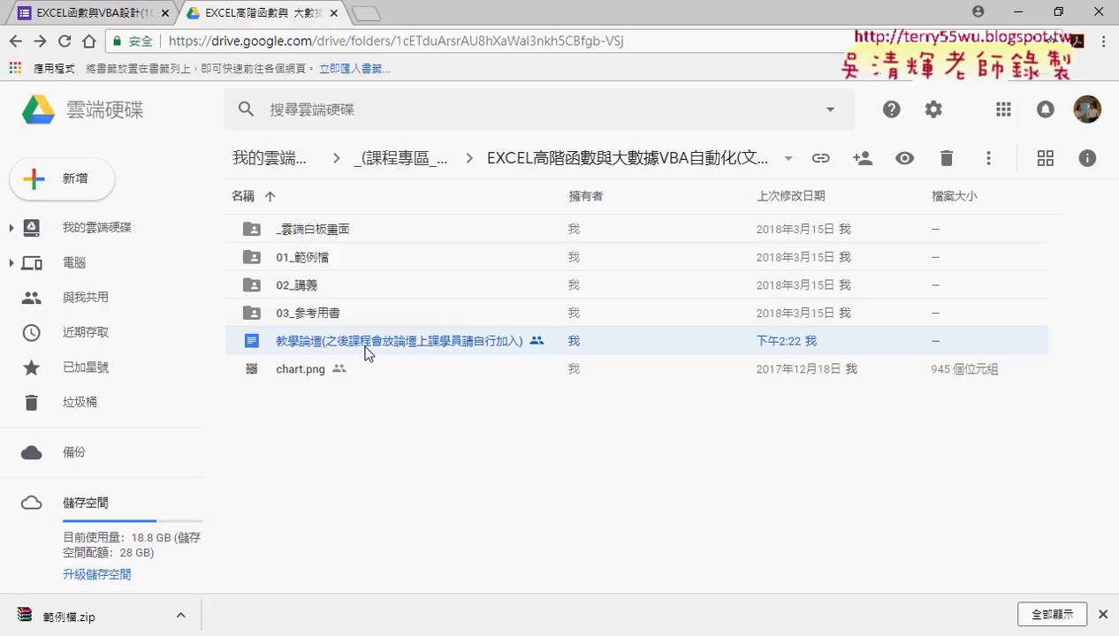
double_click(366, 347)
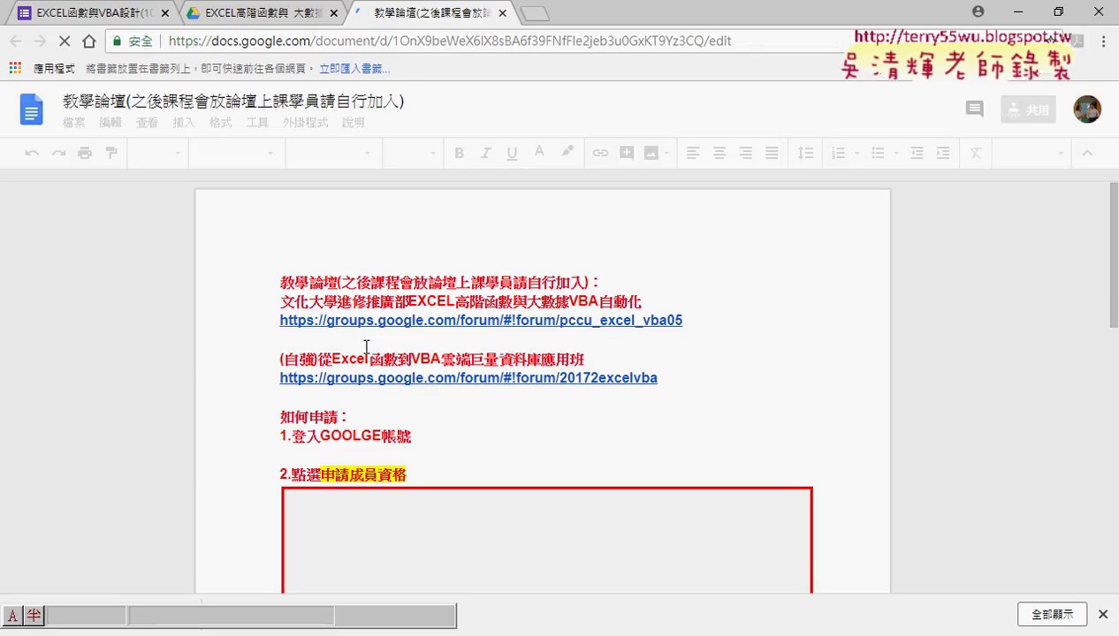
left_click(432, 318)
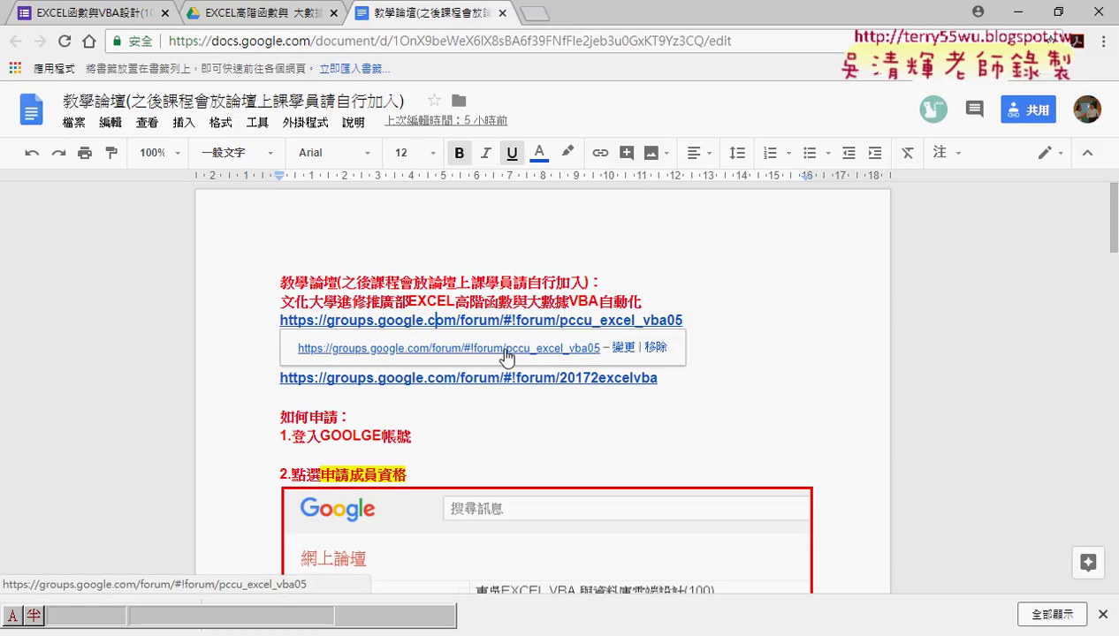
left_click(505, 351)
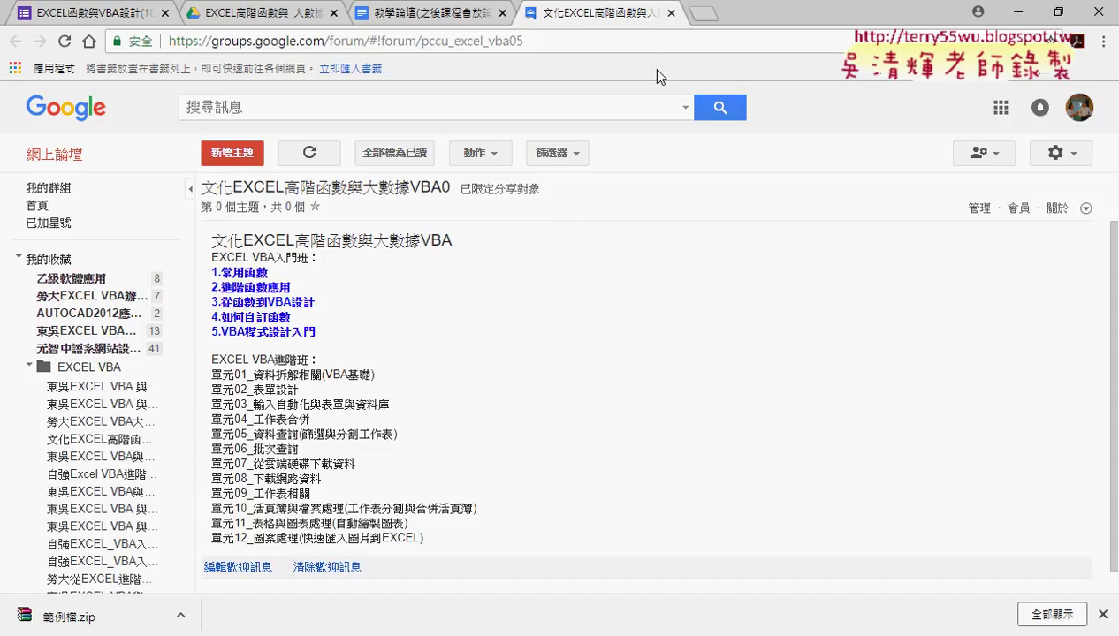
left_click(670, 13)
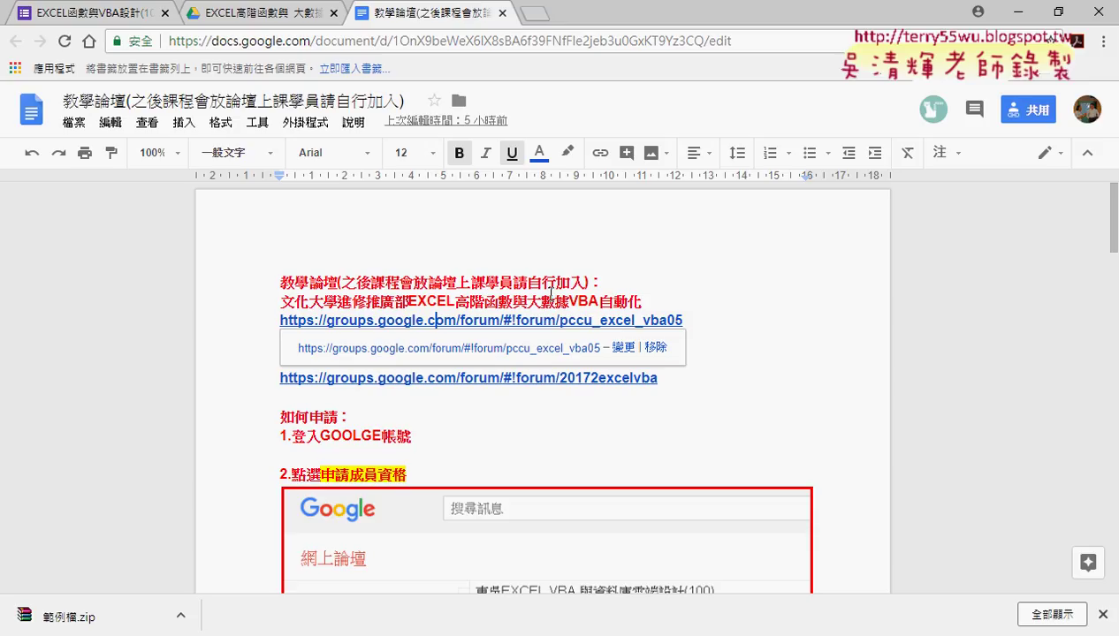
Step: Scroll back to the top of 教學論壇 and follow the pccu_excel_vba05 forum link
scroll(550, 301, "down", 3)
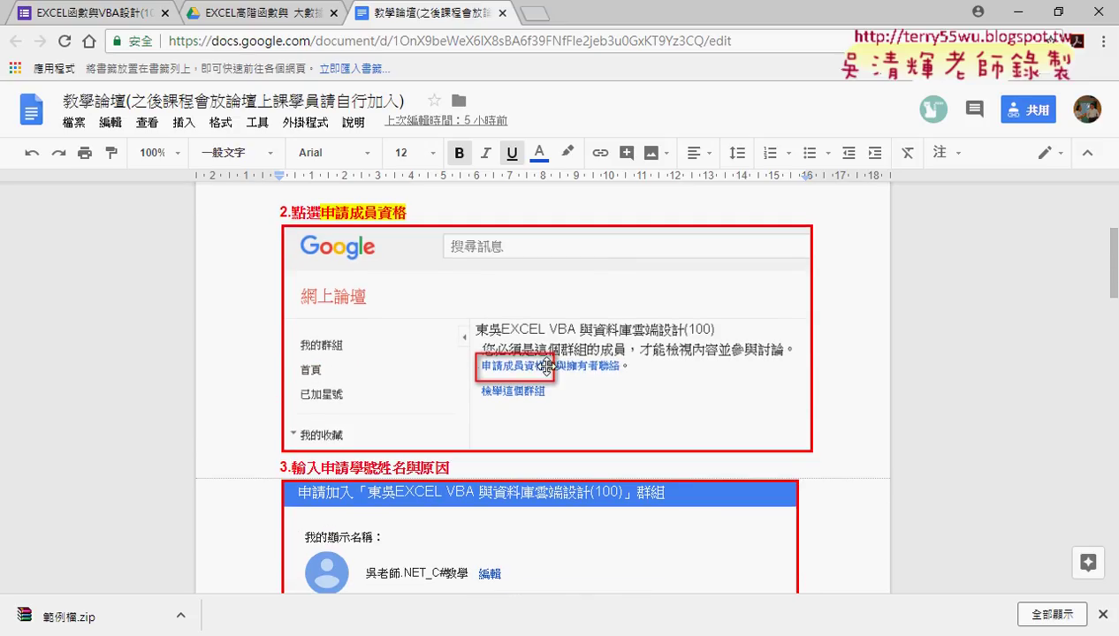
scroll(526, 375, "down", 3)
scroll(526, 375, "down", 2)
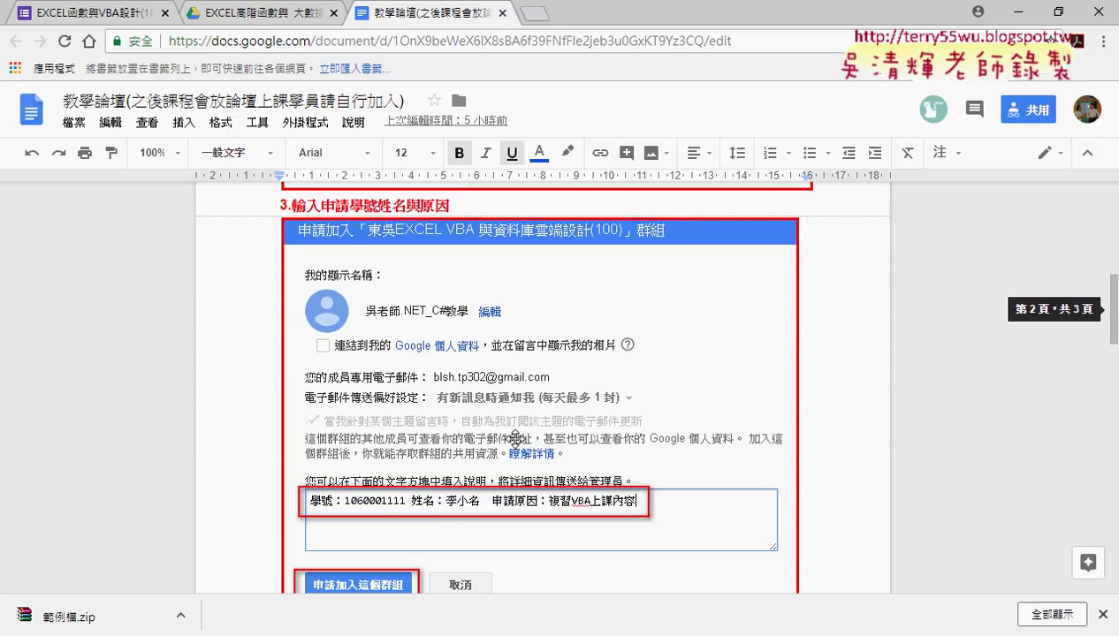
scroll(526, 442, "up", 1)
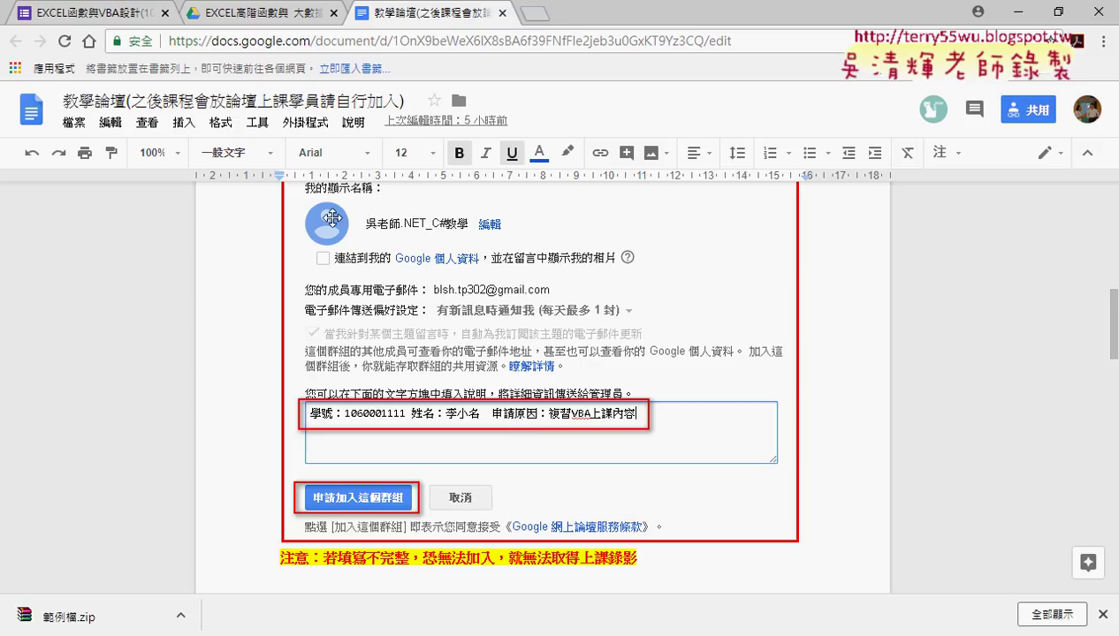
scroll(495, 186, "up", 4)
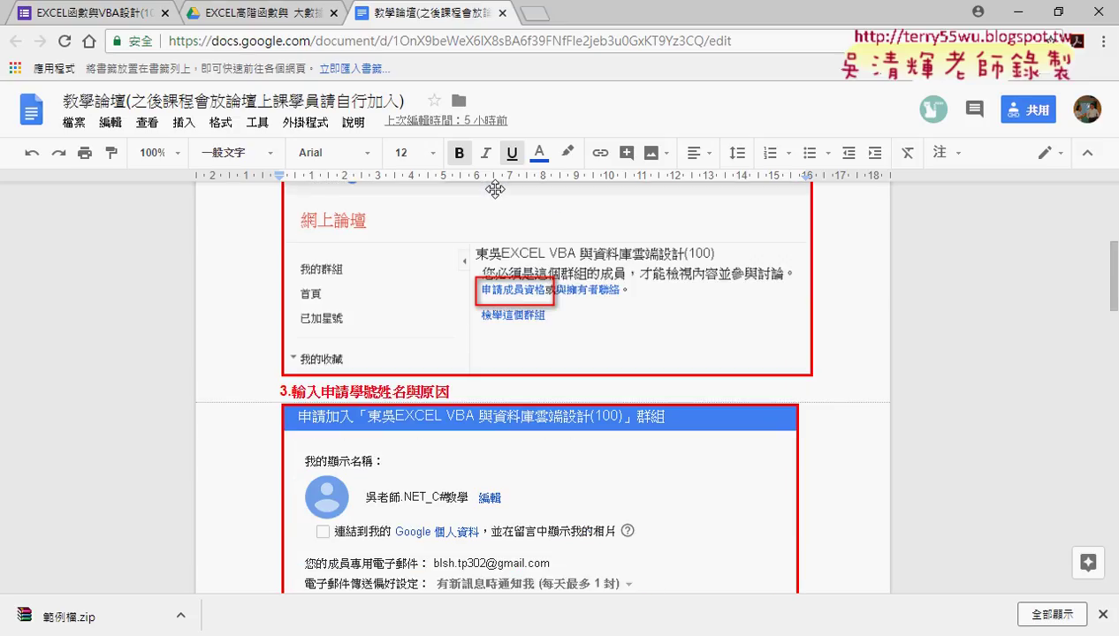
scroll(499, 182, "up", 5)
left_click(519, 350)
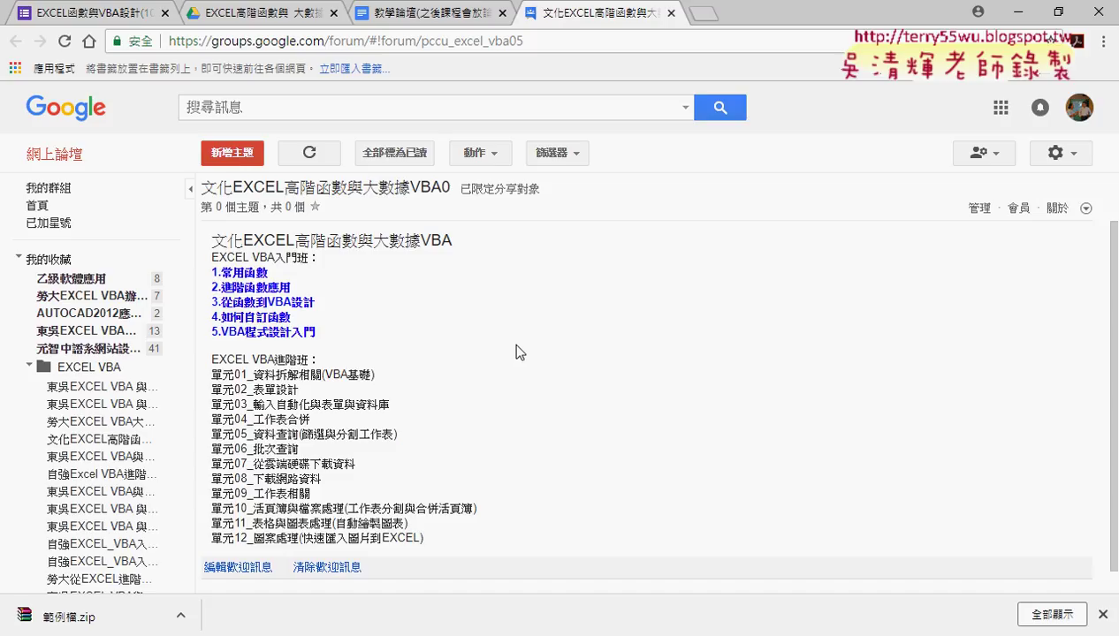
Step: Close the Google Groups forum tab and the 教學論壇 document tab
left_click(672, 14)
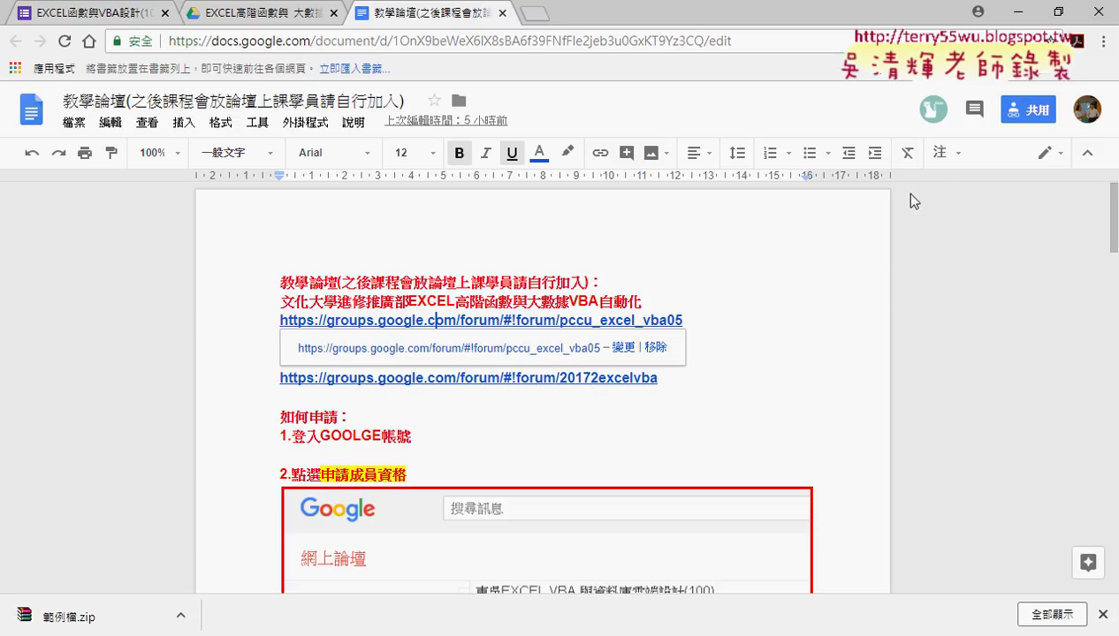
left_click(502, 13)
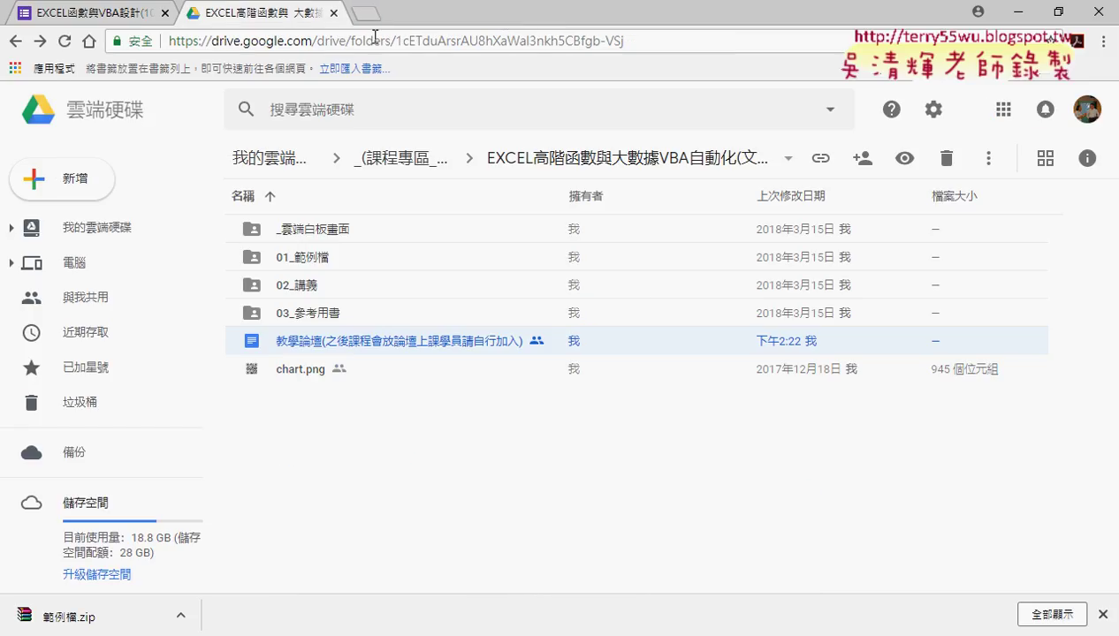
Step: Navigate into _雲端白板畫面 › 01_文字與資料函數 and open 01_文字與資料函數程式碼.docx
left_click(343, 232)
double_click(349, 238)
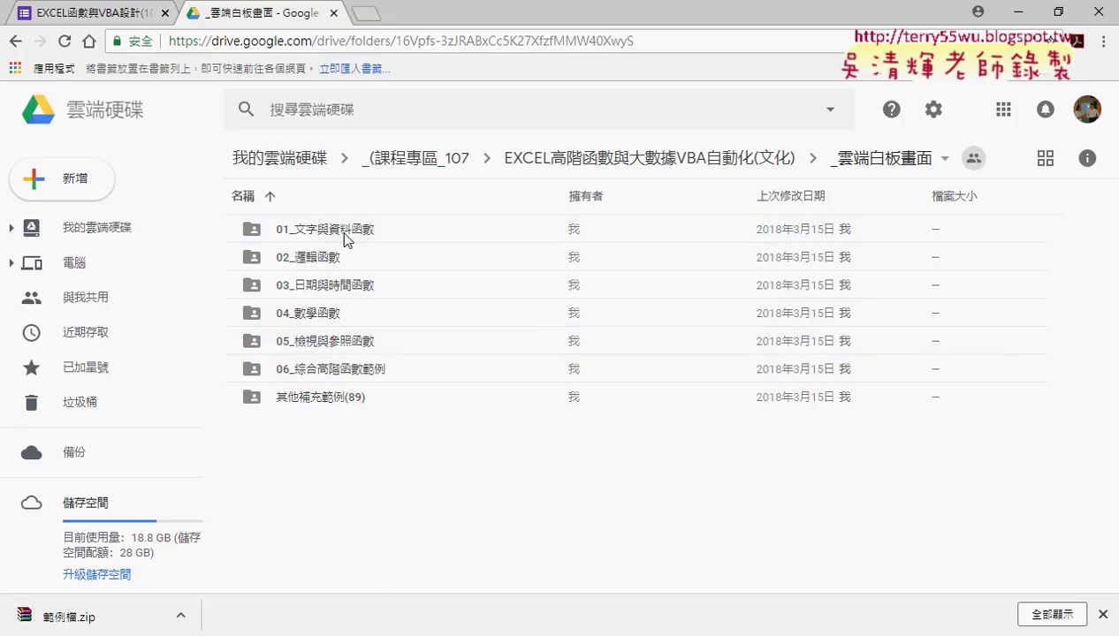
double_click(345, 237)
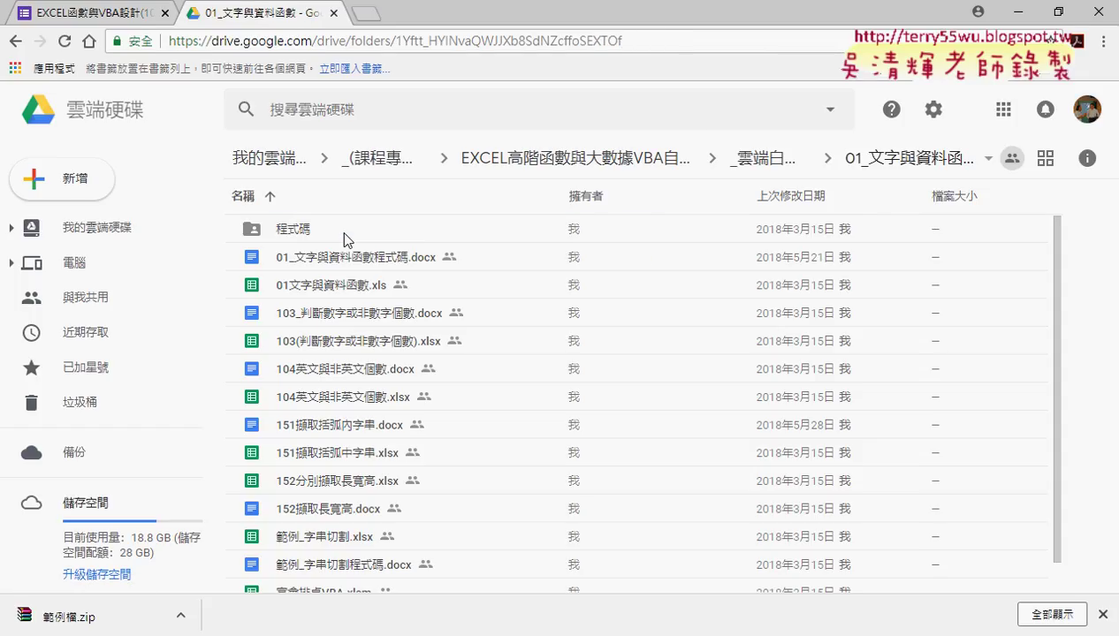
left_click(15, 40)
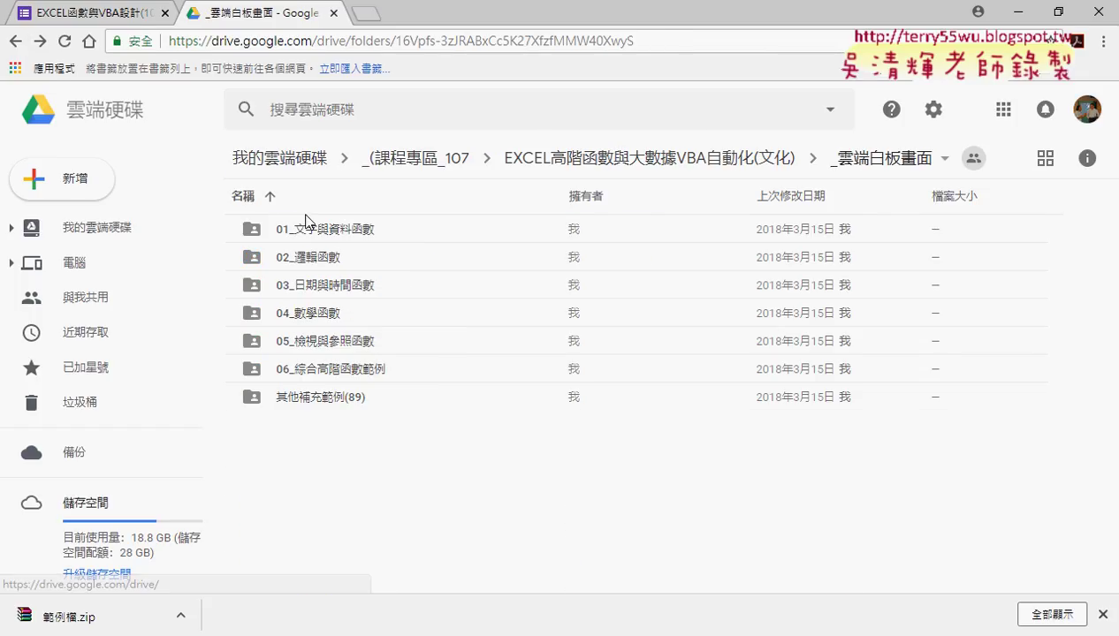
double_click(329, 229)
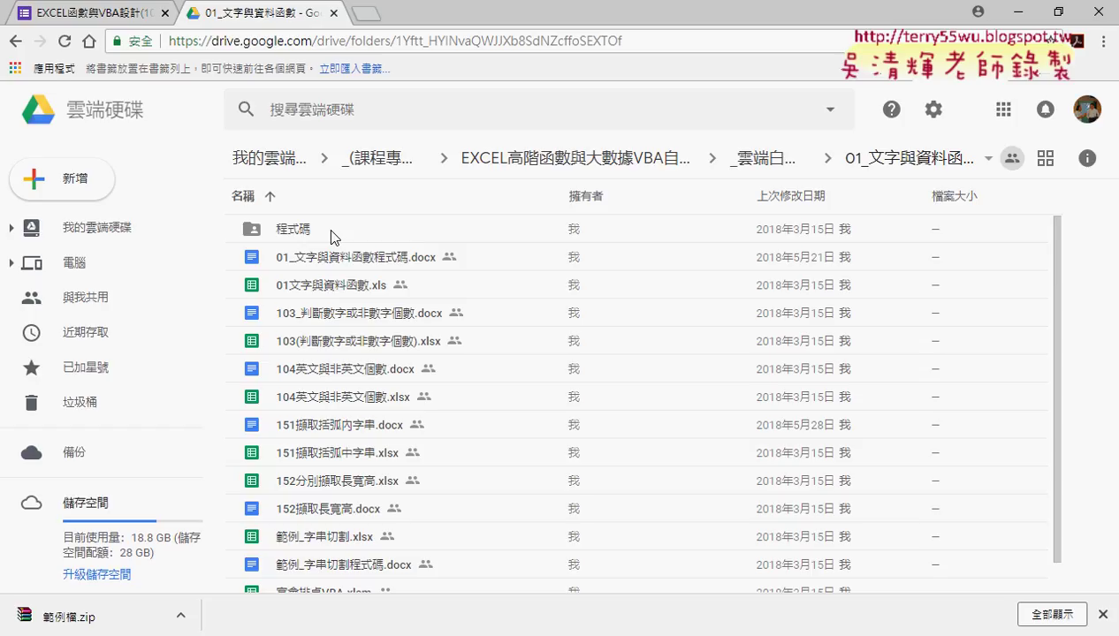
double_click(329, 268)
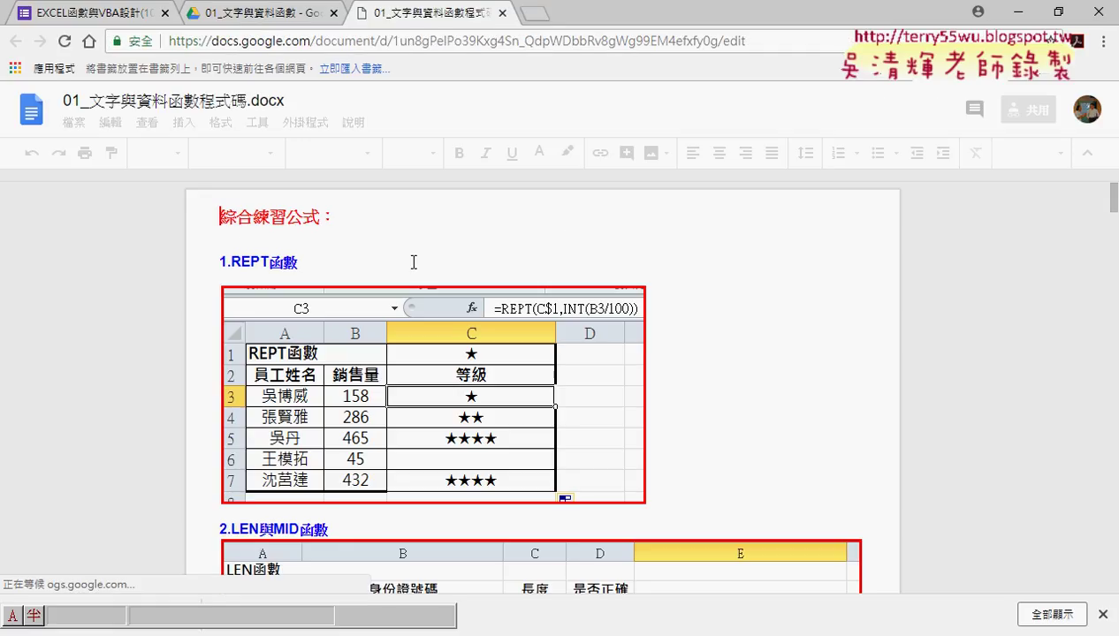
scroll(414, 263, "down", 1)
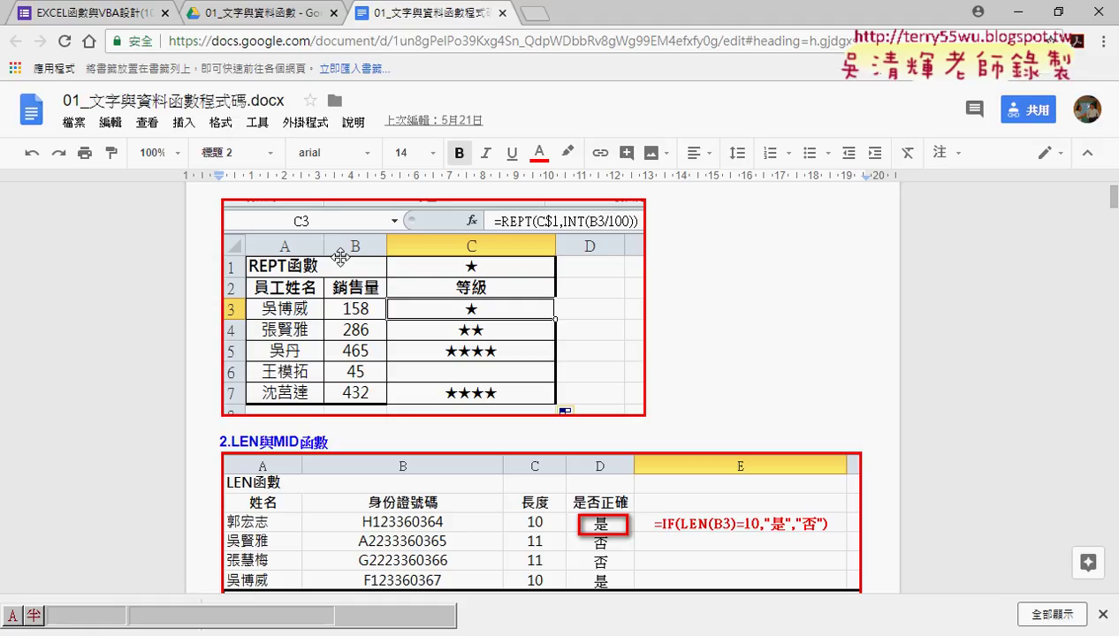
scroll(341, 256, "down", 1)
scroll(342, 258, "down", 1)
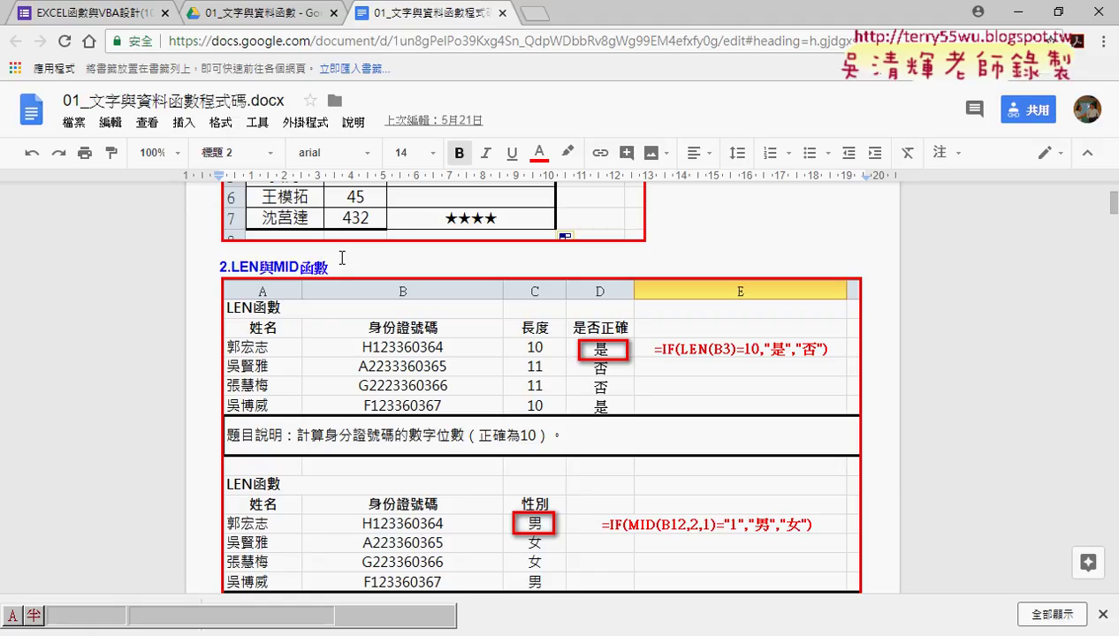
scroll(341, 257, "down", 1)
scroll(341, 258, "down", 2)
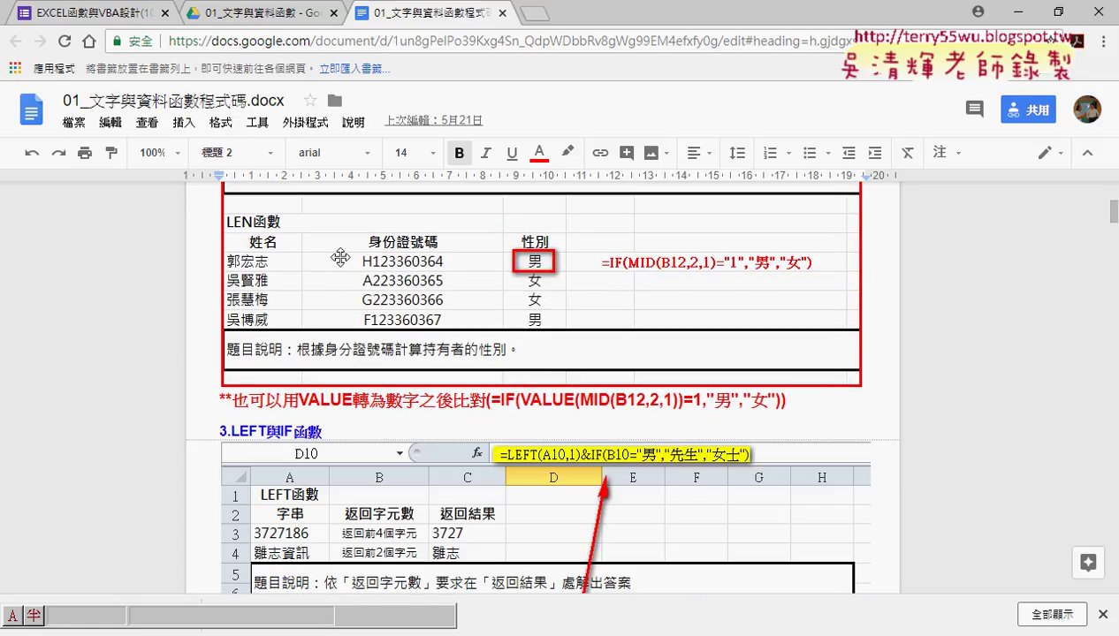
scroll(341, 257, "down", 2)
scroll(341, 257, "down", 2)
scroll(342, 257, "down", 2)
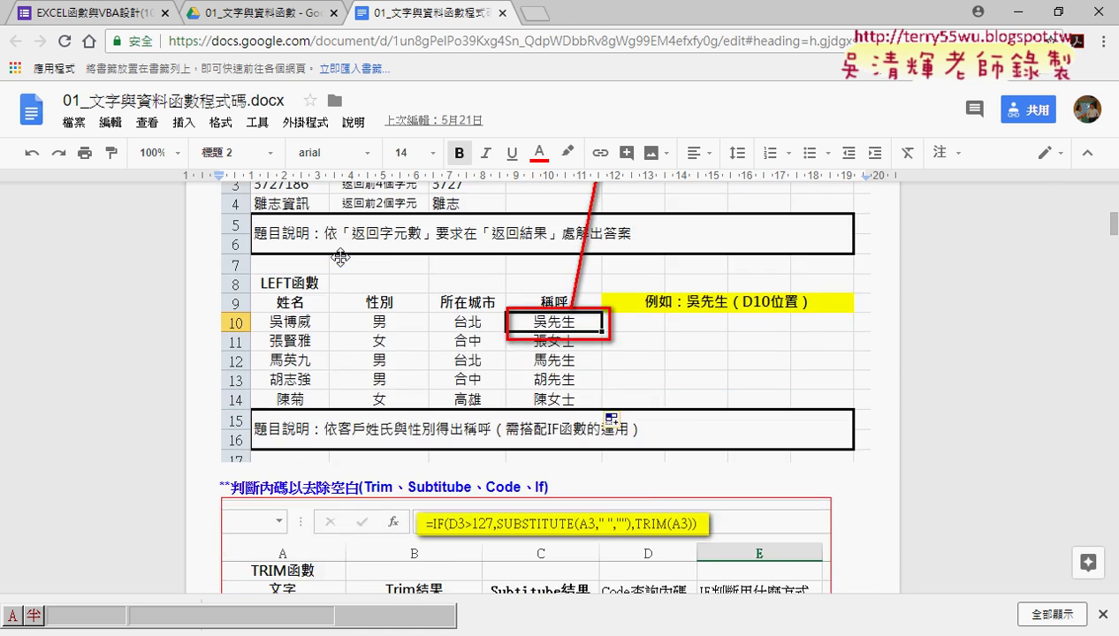
scroll(341, 257, "down", 3)
scroll(341, 257, "down", 3)
scroll(341, 257, "down", 1)
scroll(341, 257, "down", 1)
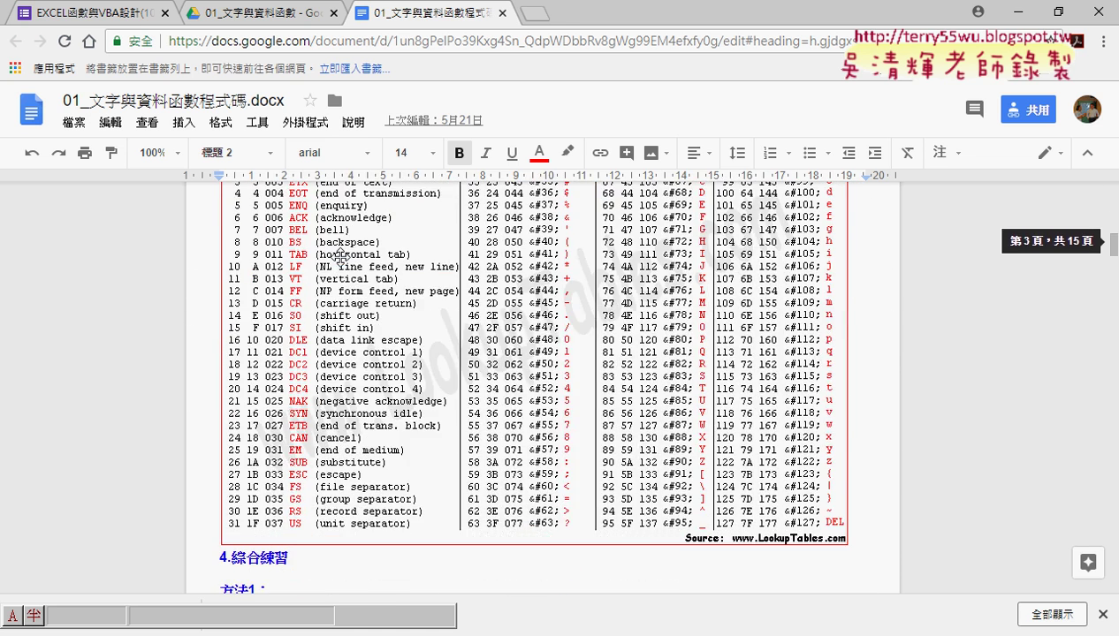
scroll(342, 257, "down", 3)
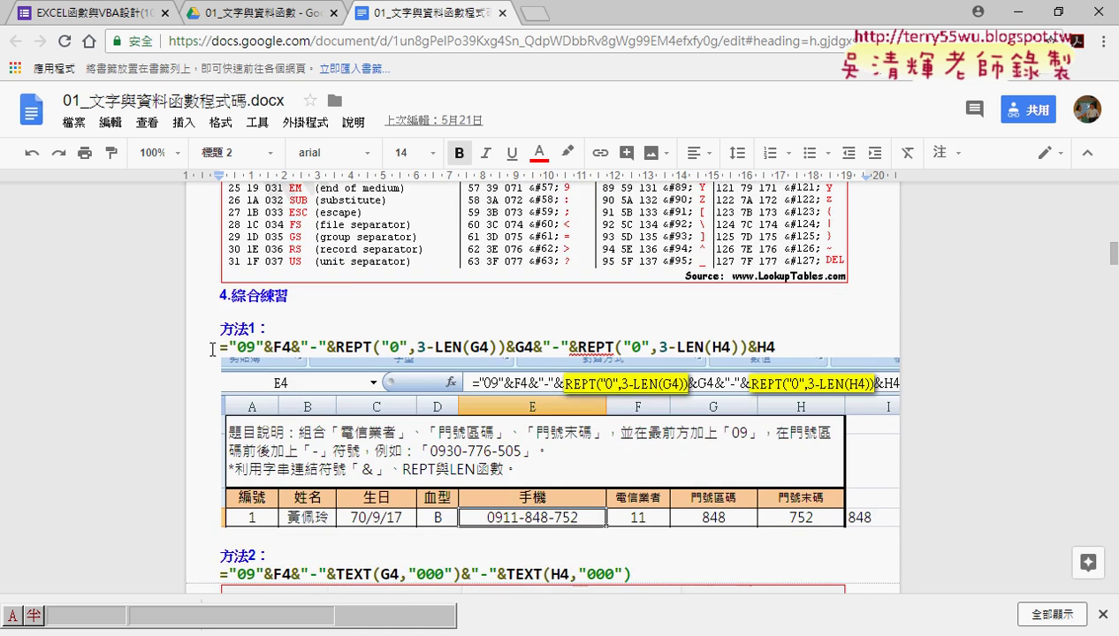
left_click_drag(208, 347, 793, 347)
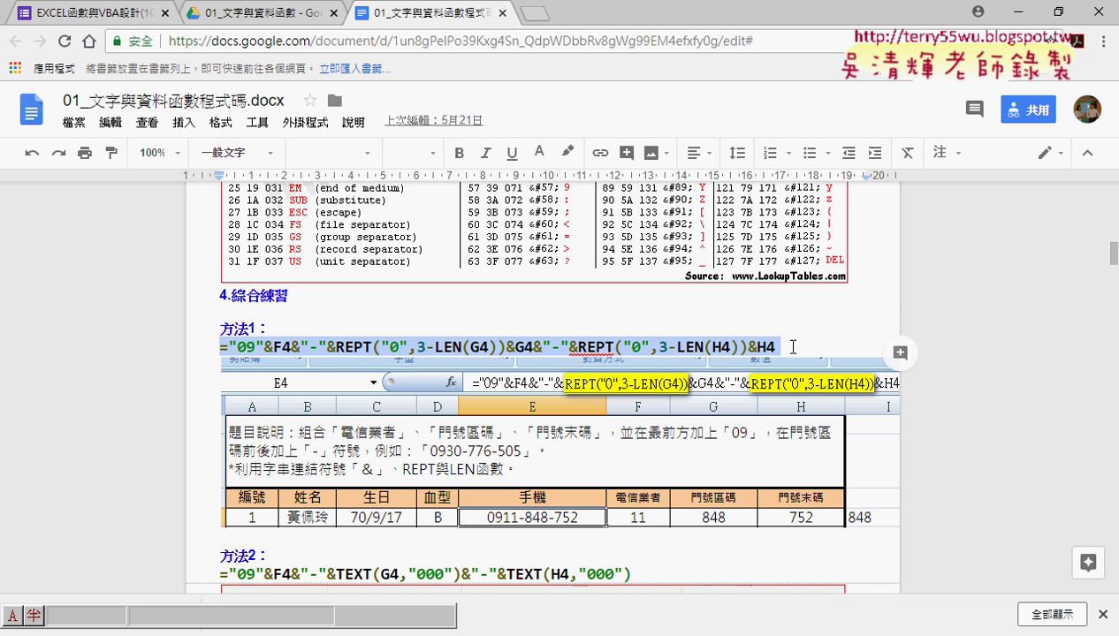
scroll(793, 346, "down", 2)
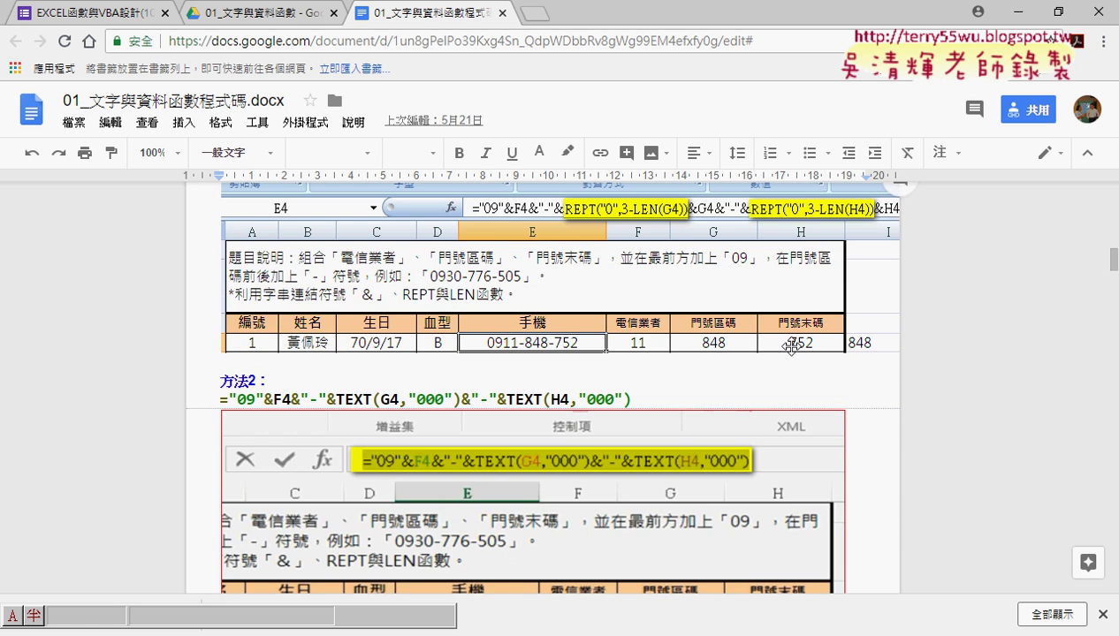
scroll(793, 347, "down", 3)
scroll(792, 346, "down", 3)
scroll(792, 345, "down", 3)
scroll(791, 345, "down", 3)
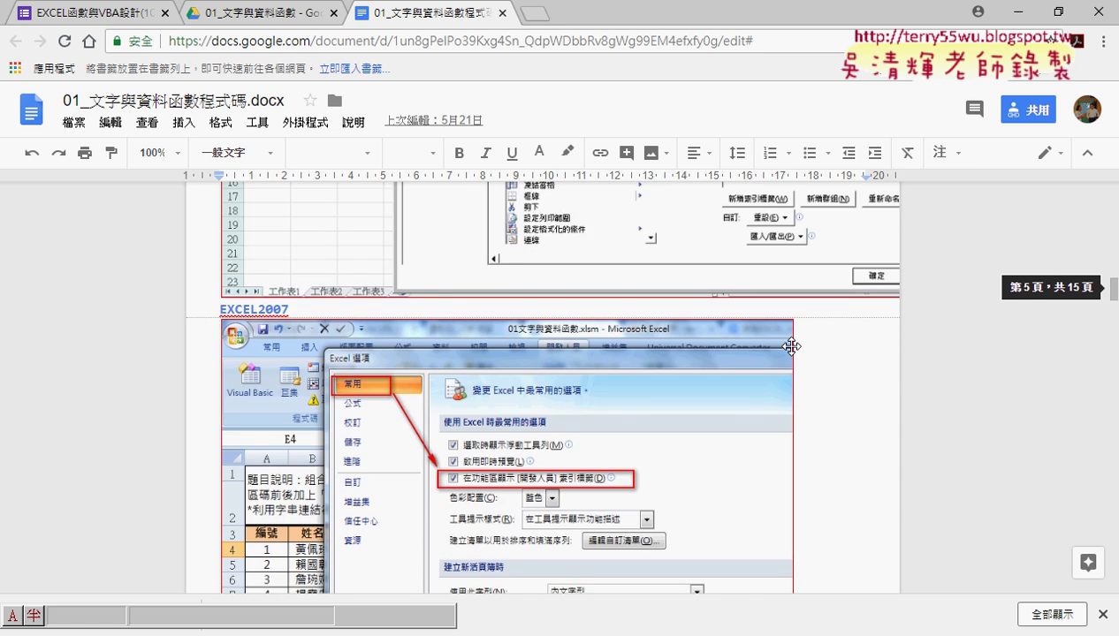
scroll(792, 346, "down", 3)
scroll(792, 346, "down", 3)
scroll(791, 346, "down", 3)
scroll(792, 346, "down", 1)
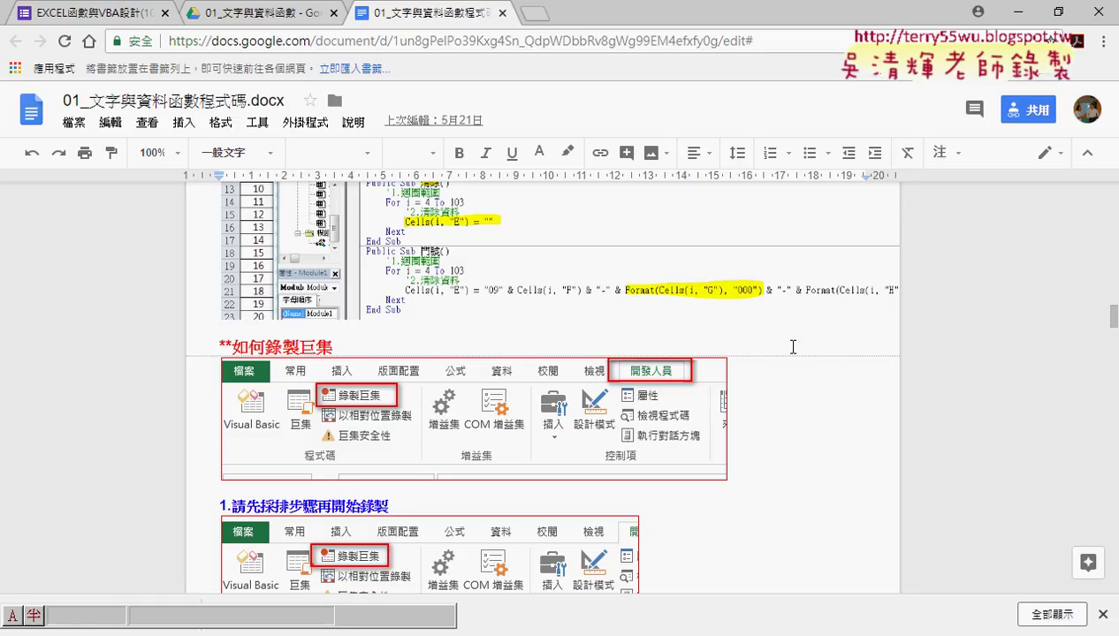
scroll(793, 347, "down", 4)
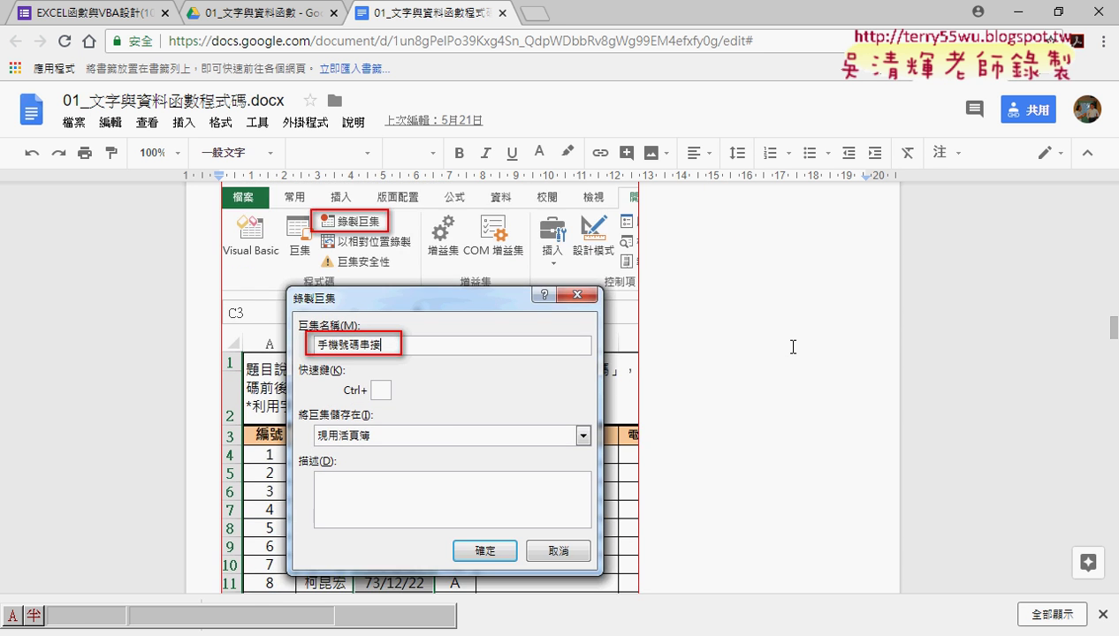
scroll(793, 347, "down", 2)
scroll(793, 347, "down", 1)
scroll(793, 347, "down", 4)
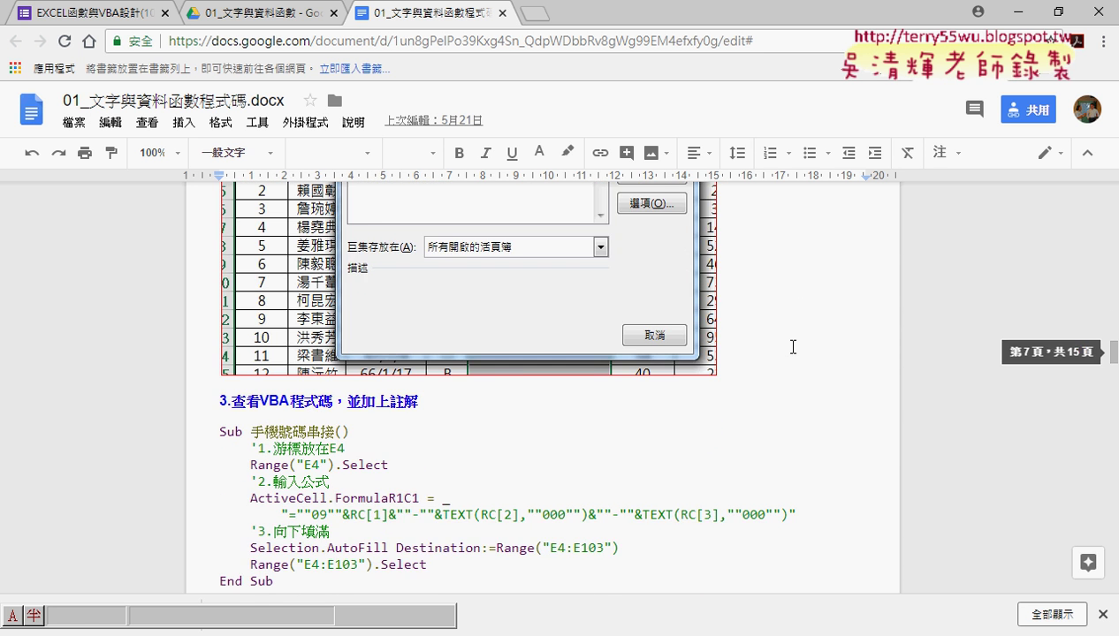
scroll(793, 348, "down", 2)
scroll(793, 348, "down", 1)
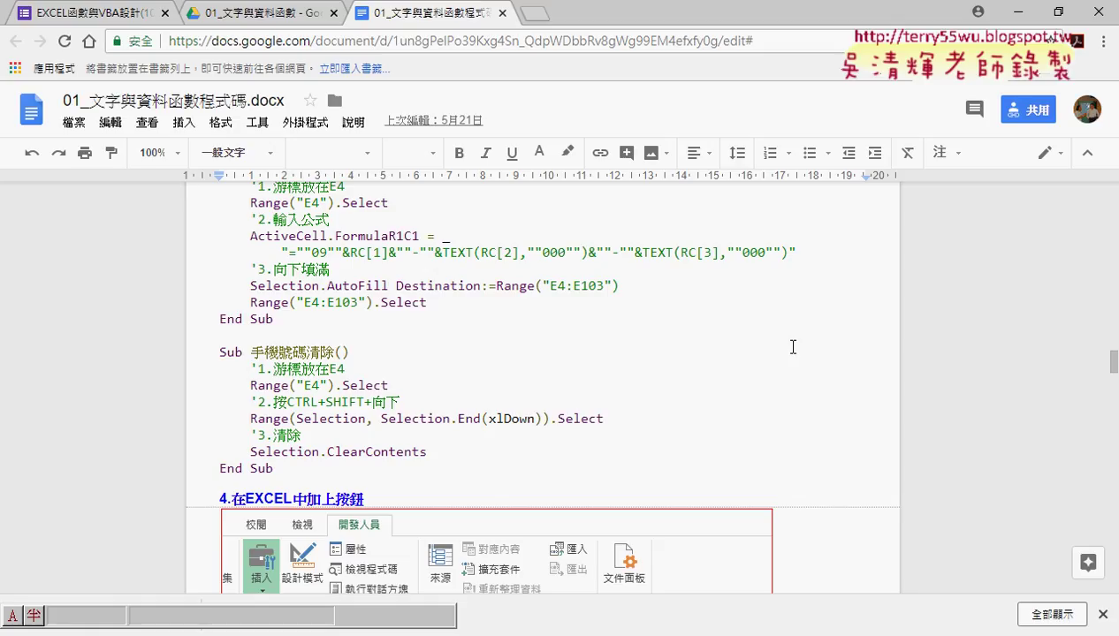
scroll(793, 347, "down", 4)
scroll(793, 347, "down", 1)
scroll(793, 347, "down", 1)
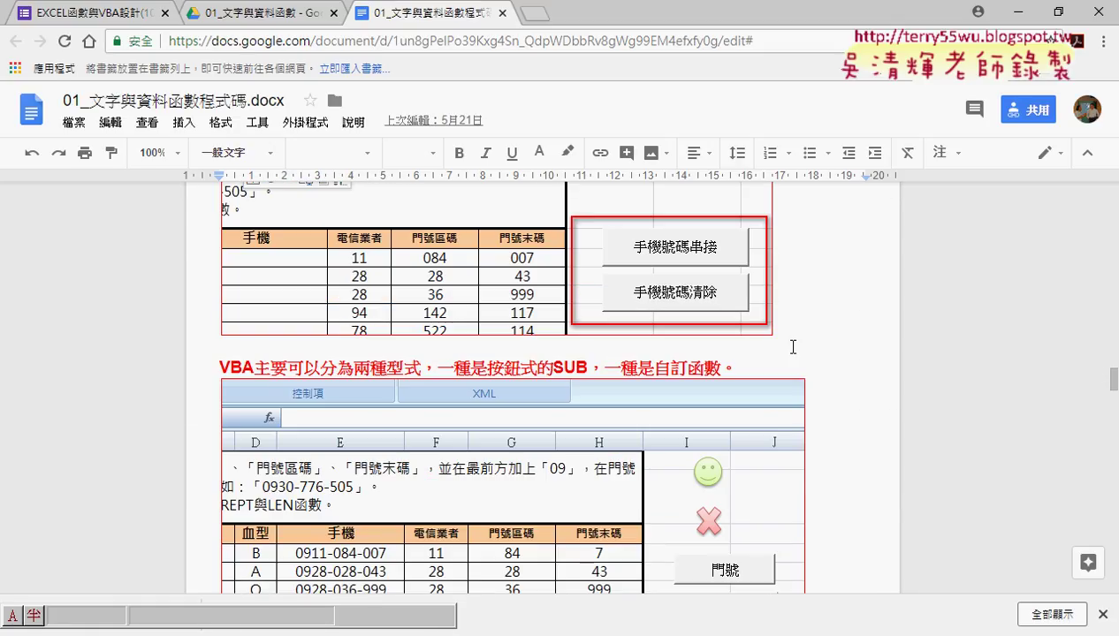
scroll(792, 347, "up", 2)
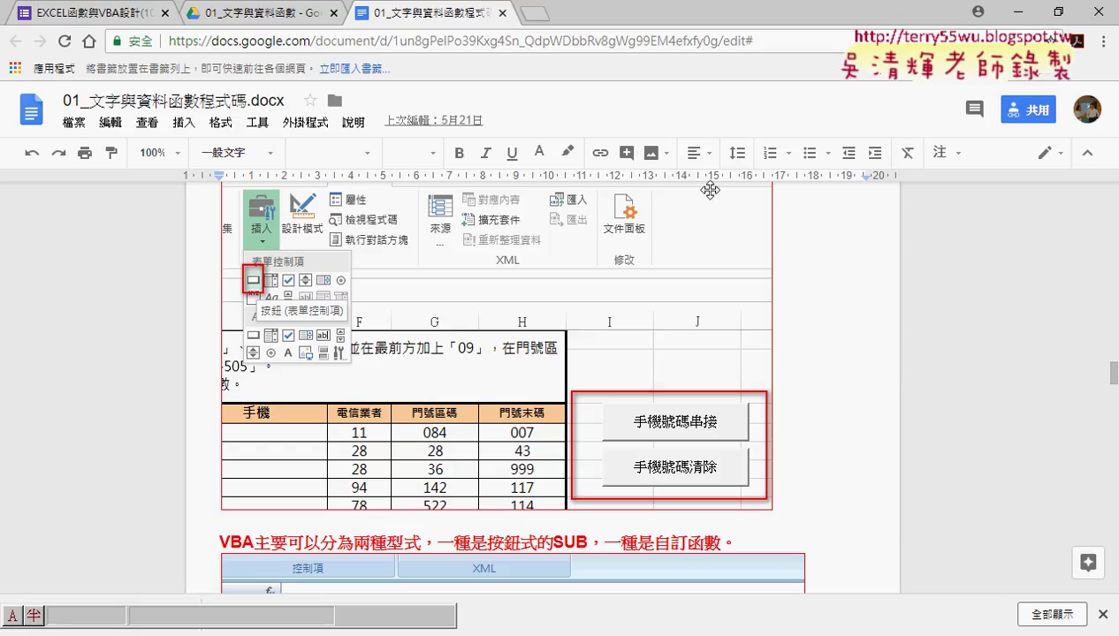
left_click(504, 13)
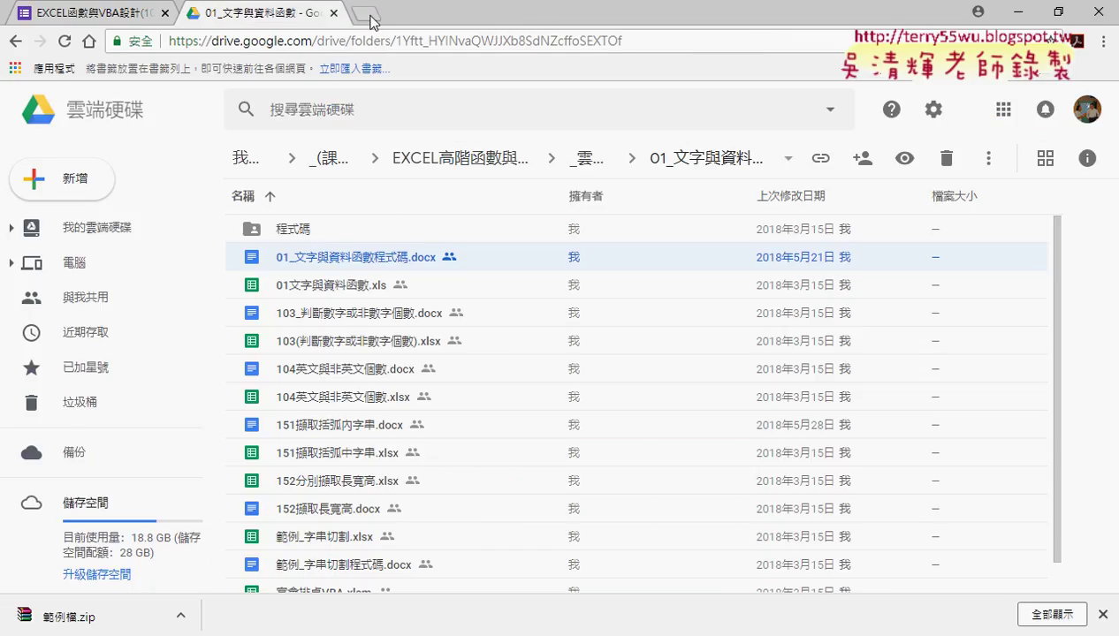
left_click(13, 44)
left_click(13, 45)
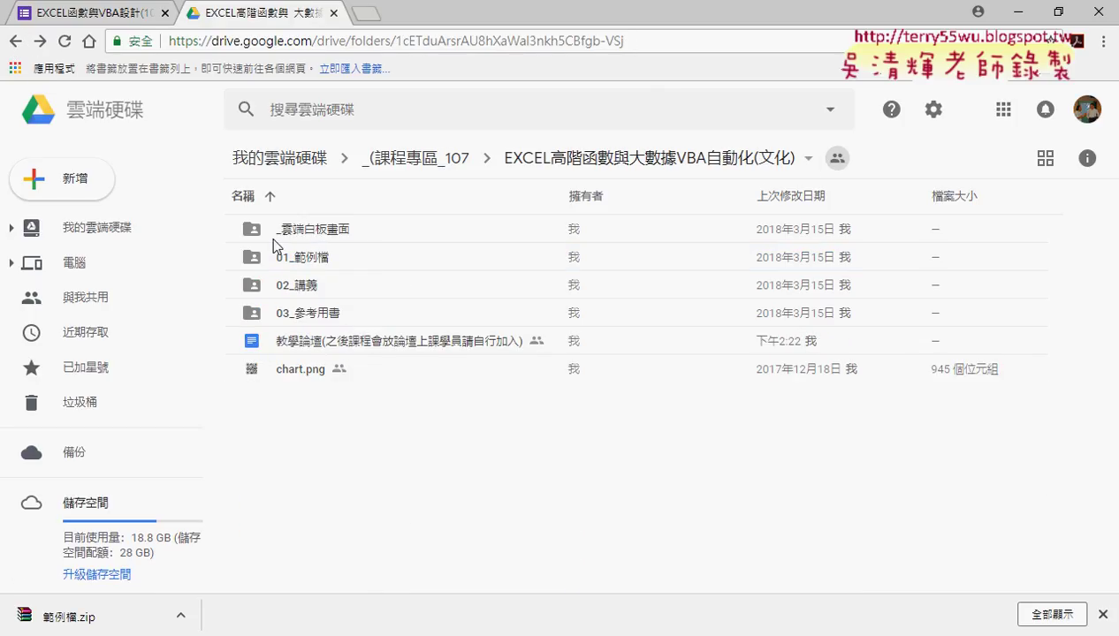
left_click(311, 264)
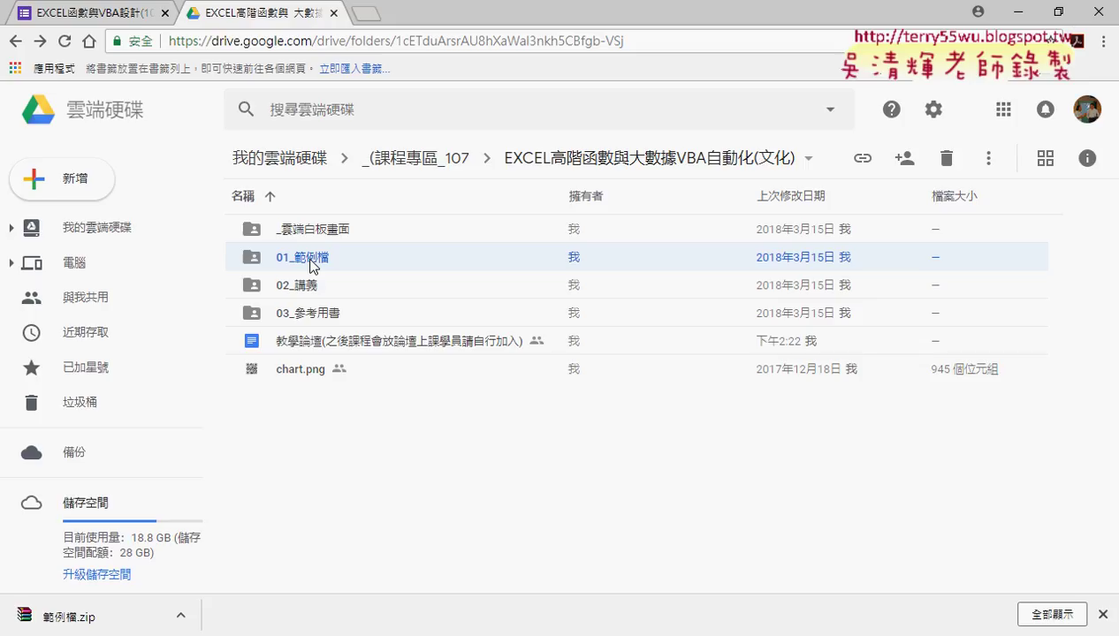
left_click(311, 292)
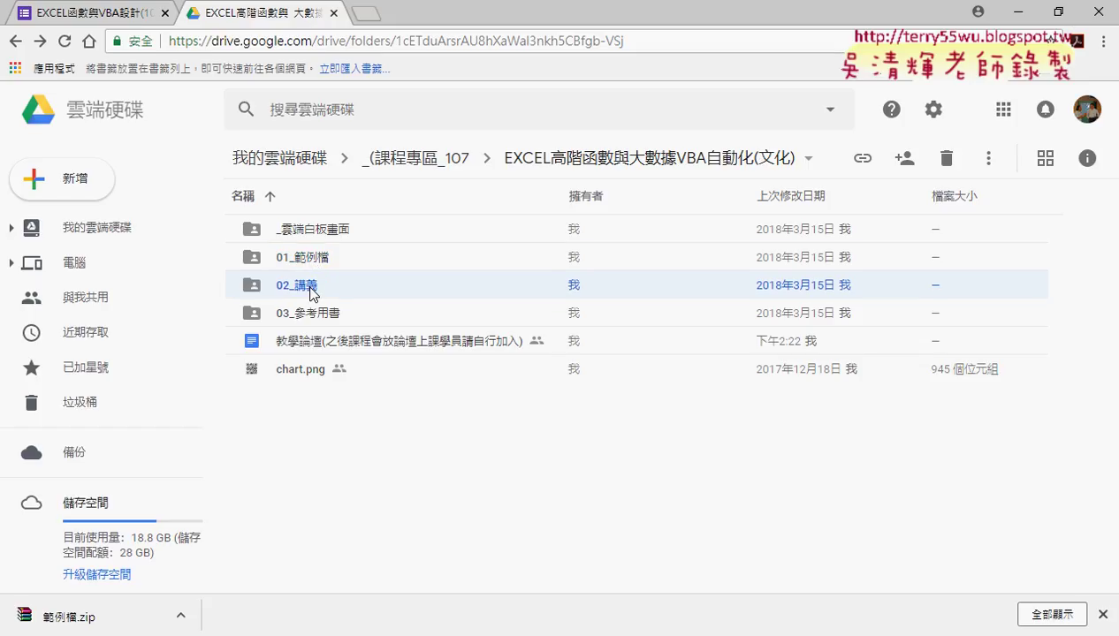
left_click(326, 343)
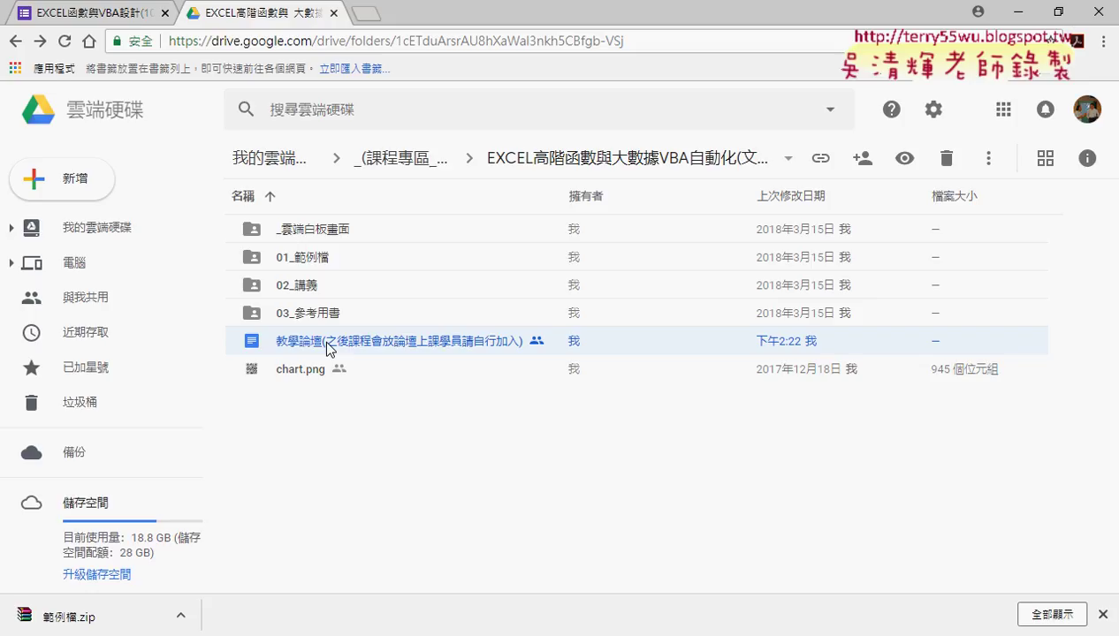
left_click(333, 237)
double_click(333, 237)
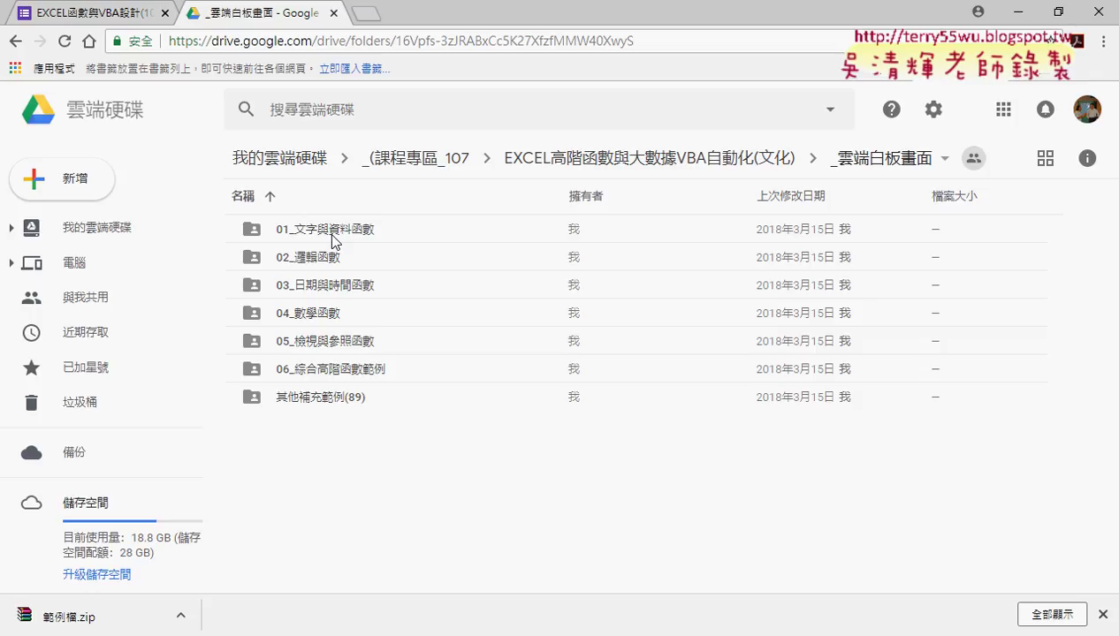
left_click(13, 43)
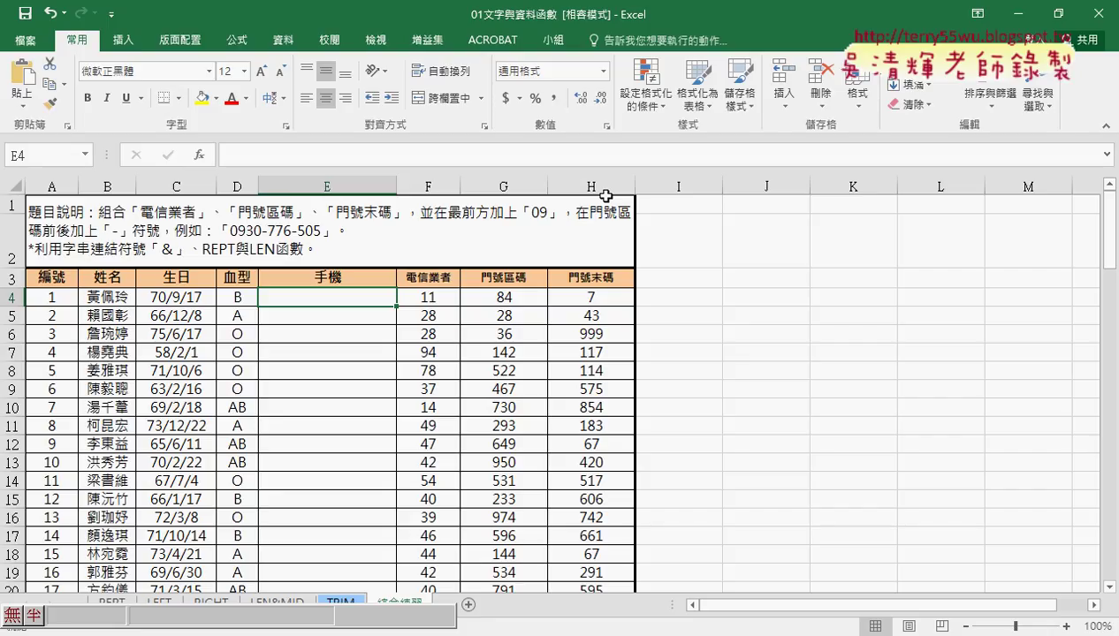
Step: Select the phone-number cells F4:H4 and E4 on the current sheet
left_click(440, 292)
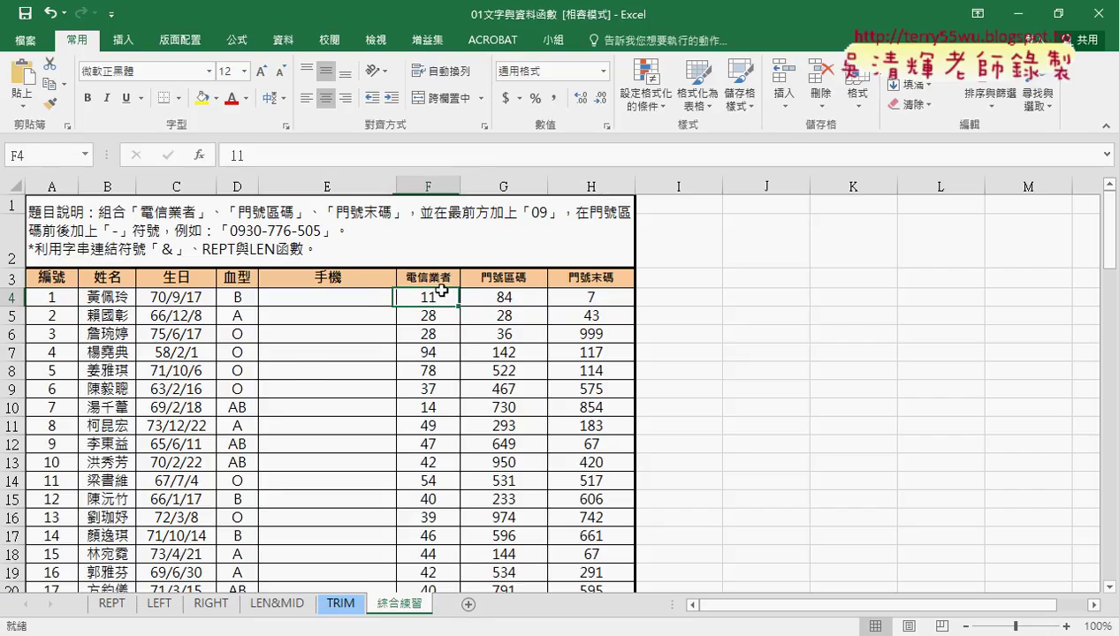
left_click_drag(441, 290, 583, 292)
left_click(366, 296)
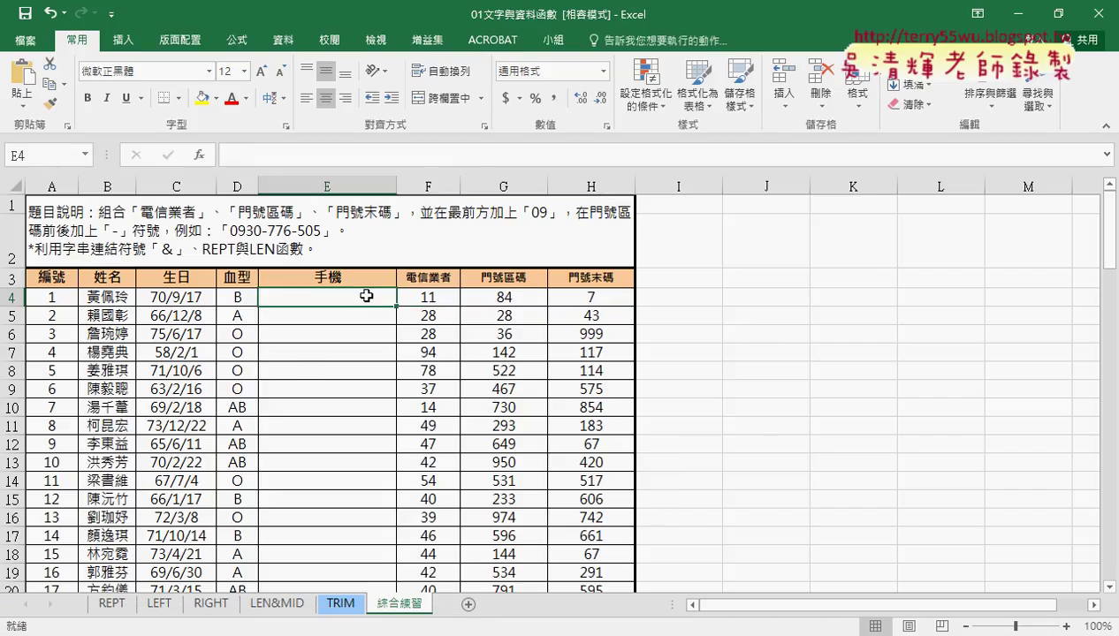
Step: On the REPT sheet, insert the REPT function from the 文字 category into C3
left_click(114, 604)
left_click(275, 247)
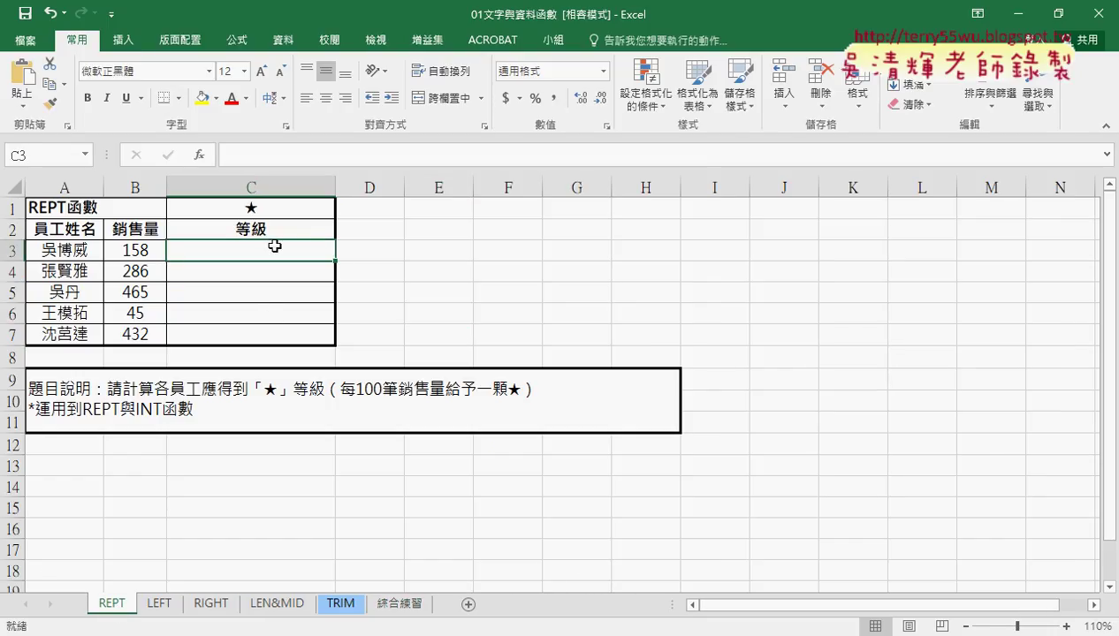
left_click(200, 155)
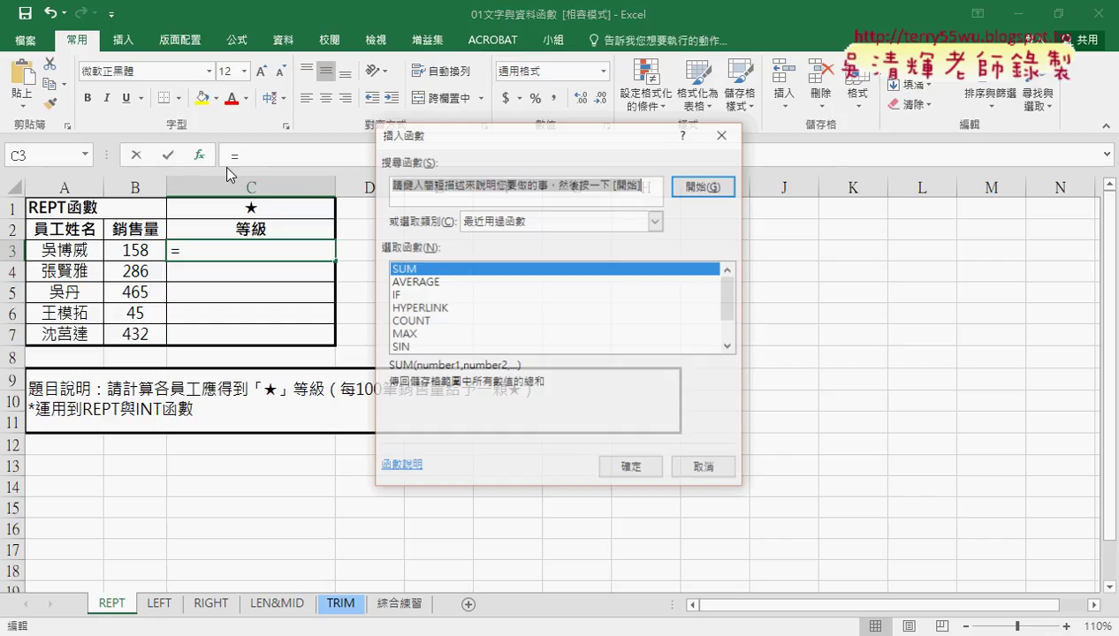
left_click(558, 221)
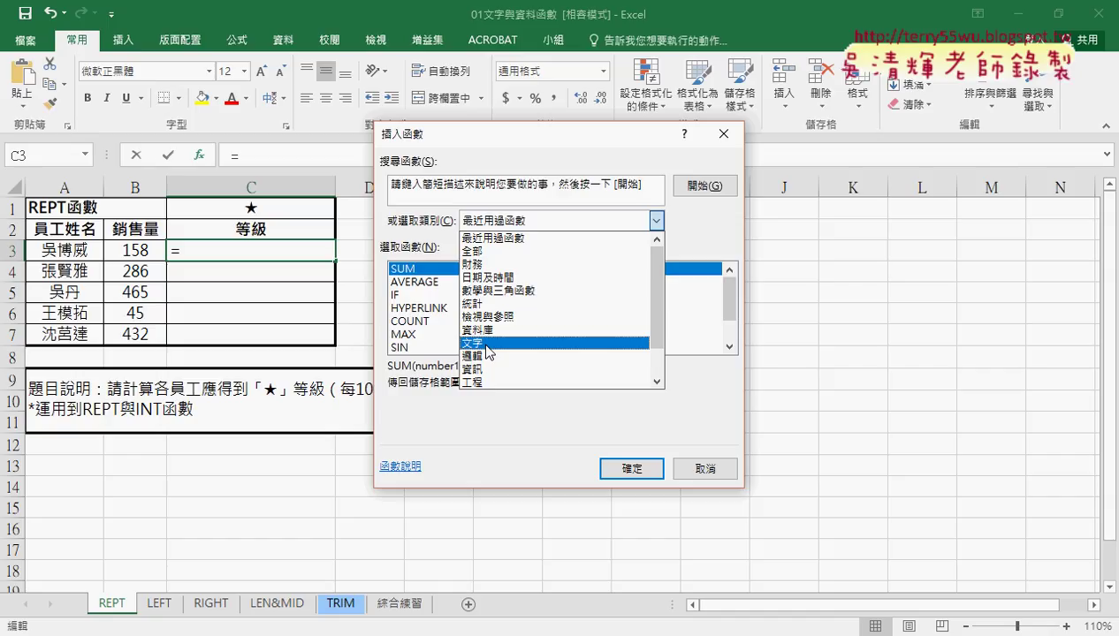
left_click_drag(657, 340, 662, 370)
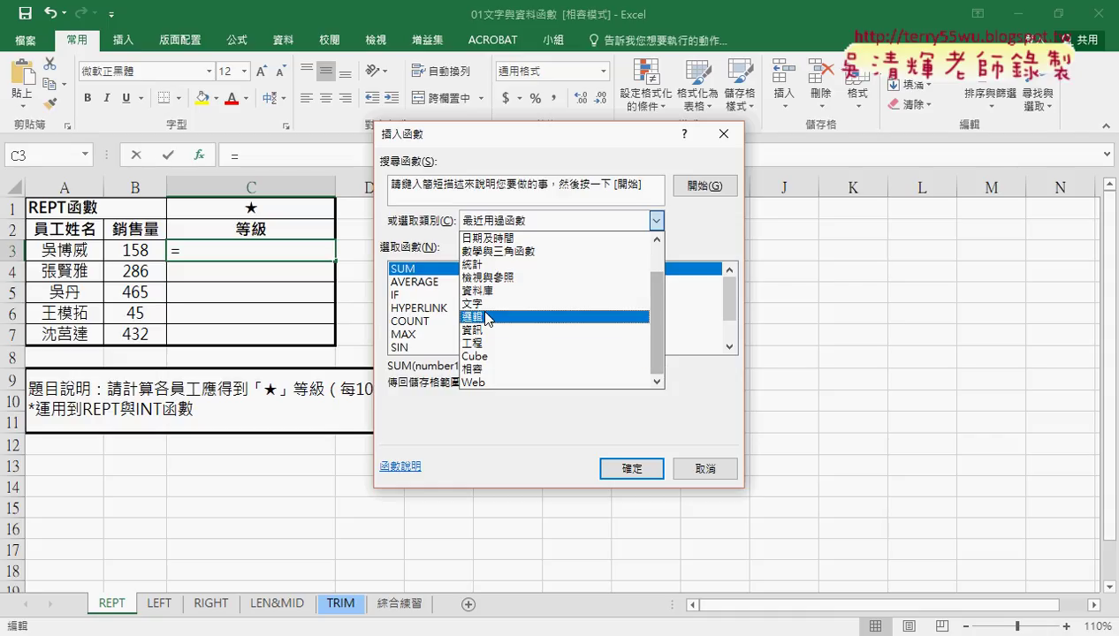
left_click(482, 306)
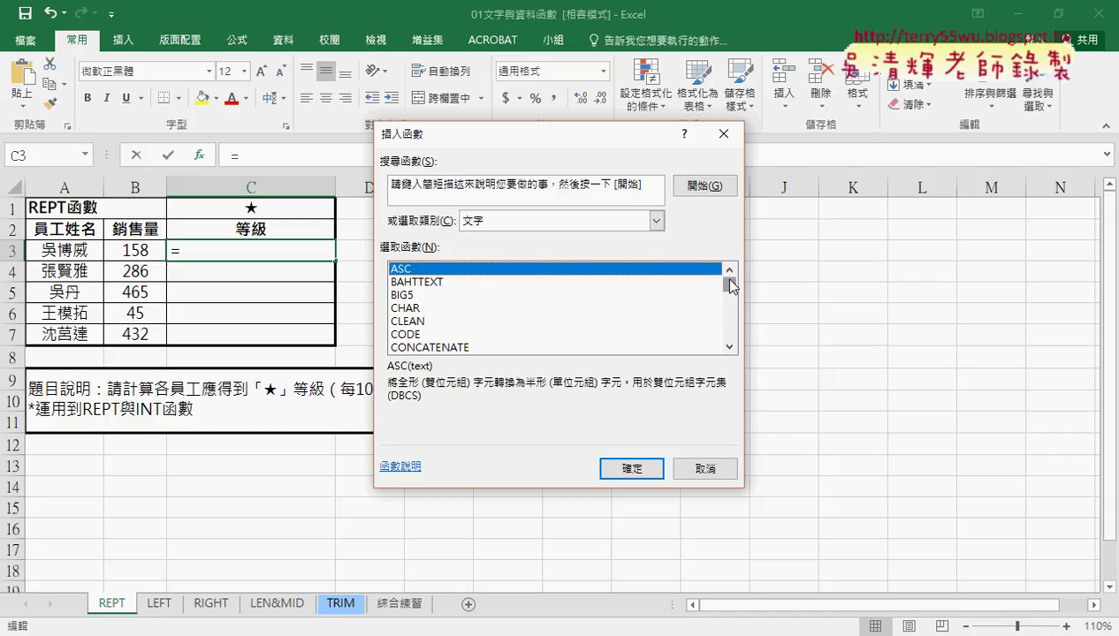
left_click_drag(730, 286, 731, 325)
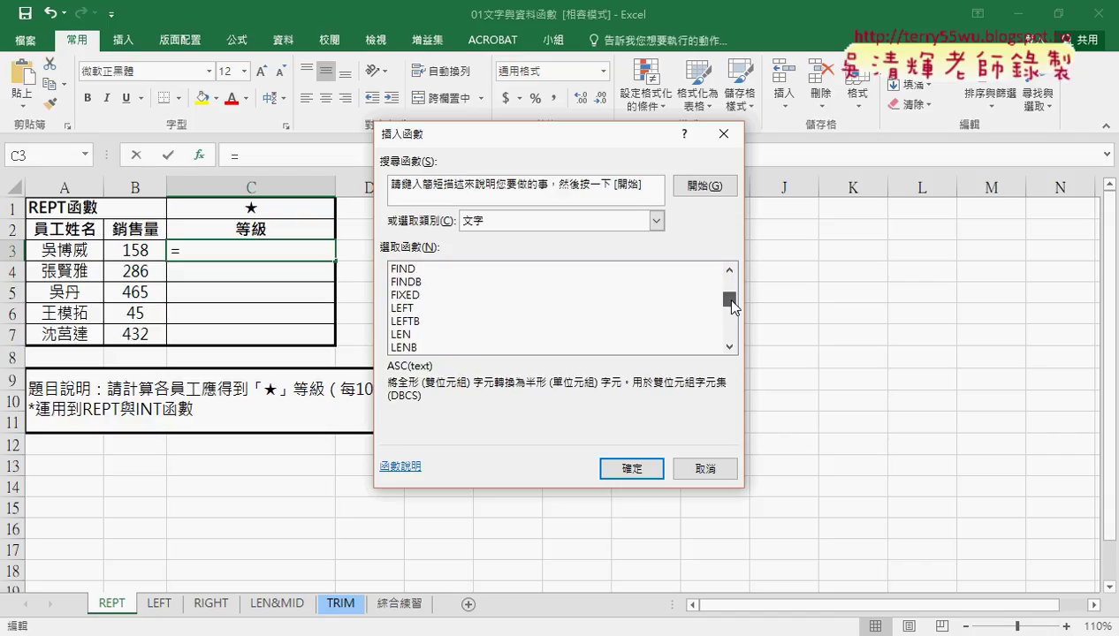
left_click(421, 297)
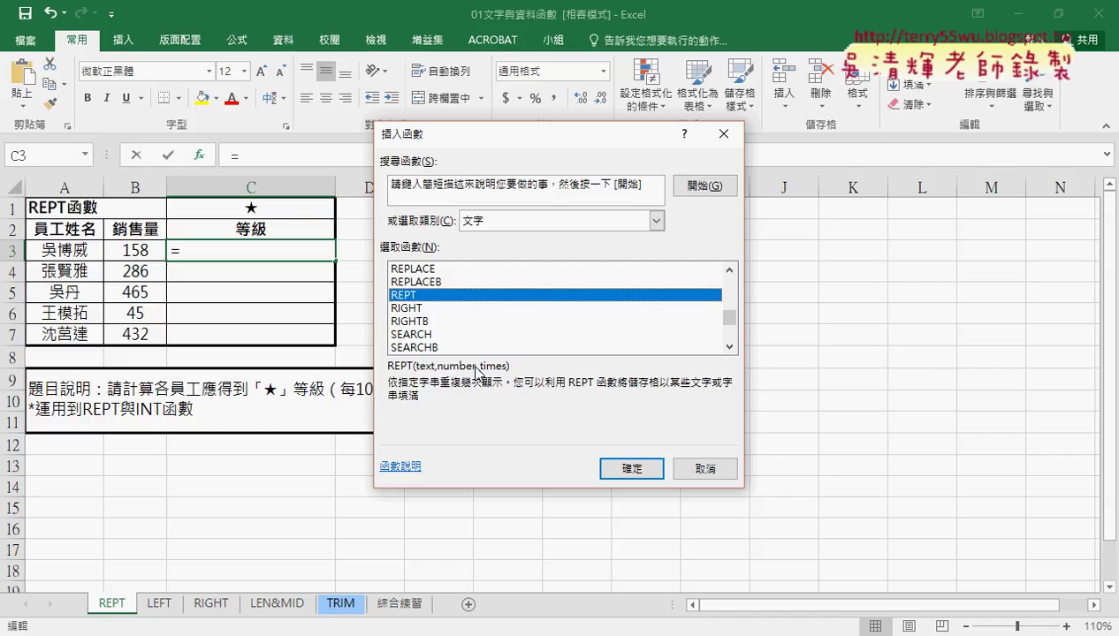
Step: Fill REPT's arguments with C1 as Text and B3/100 as Number_times
left_click(632, 469)
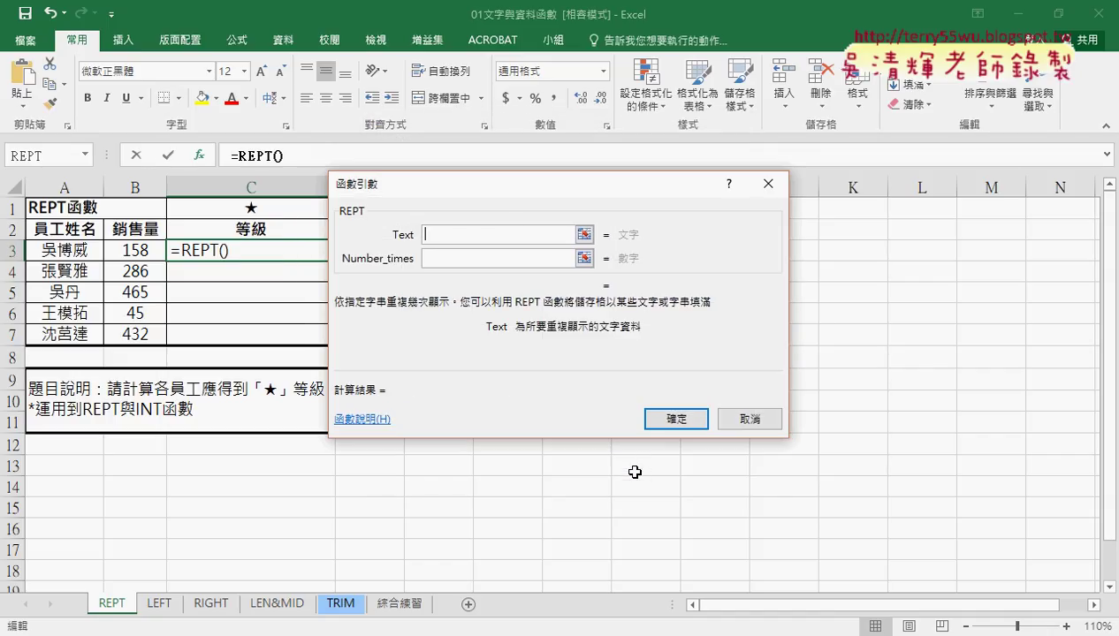
left_click_drag(516, 200, 634, 202)
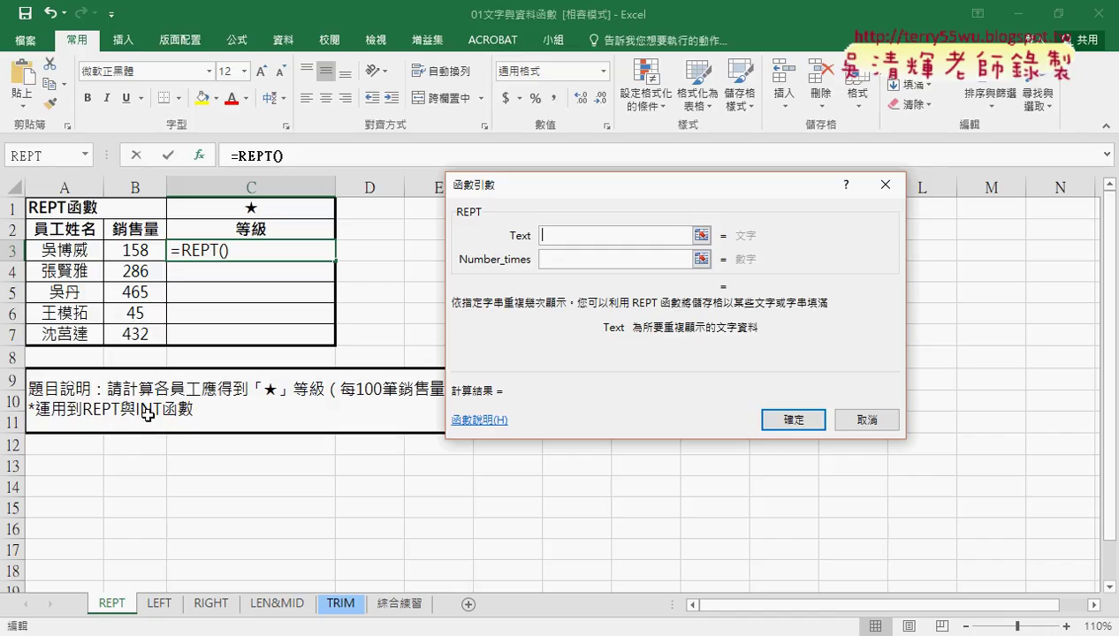
left_click(243, 202)
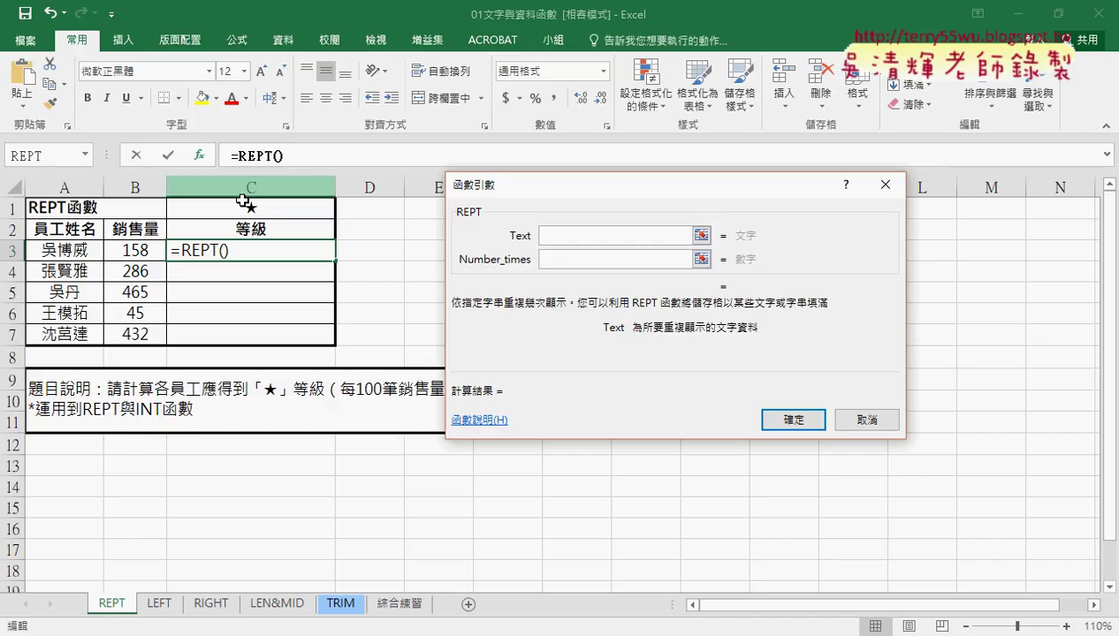
left_click(243, 202)
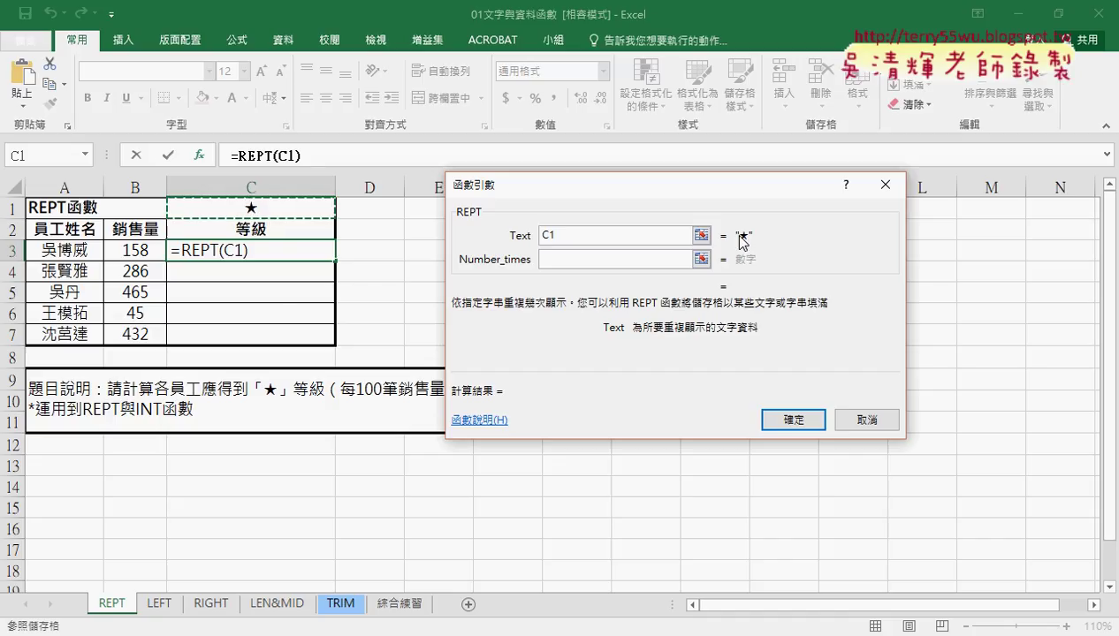
left_click(604, 259)
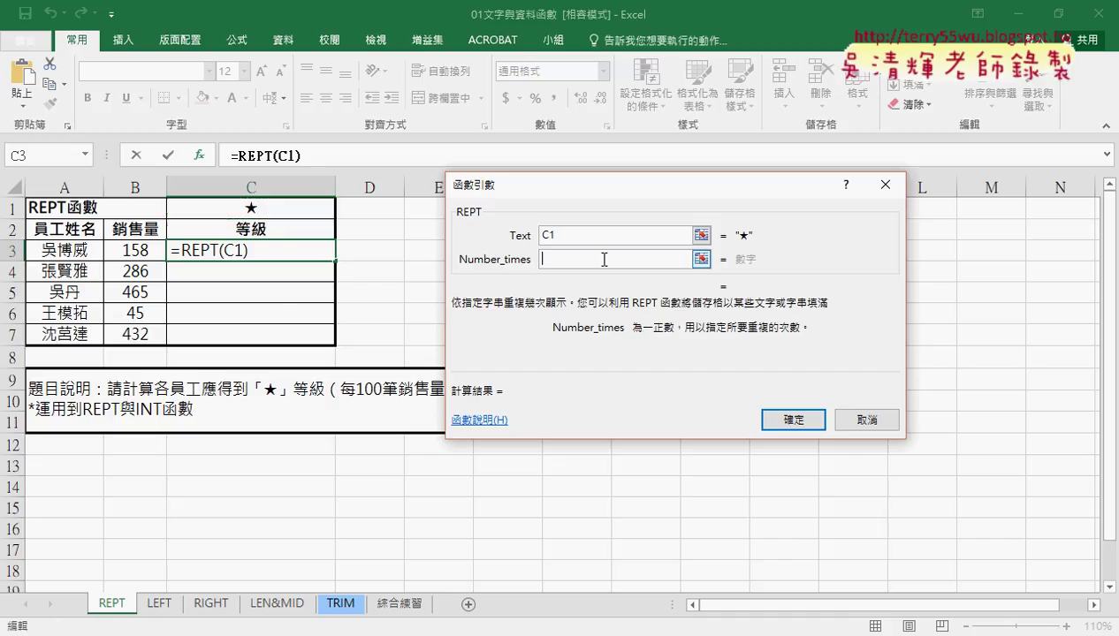
left_click(139, 253)
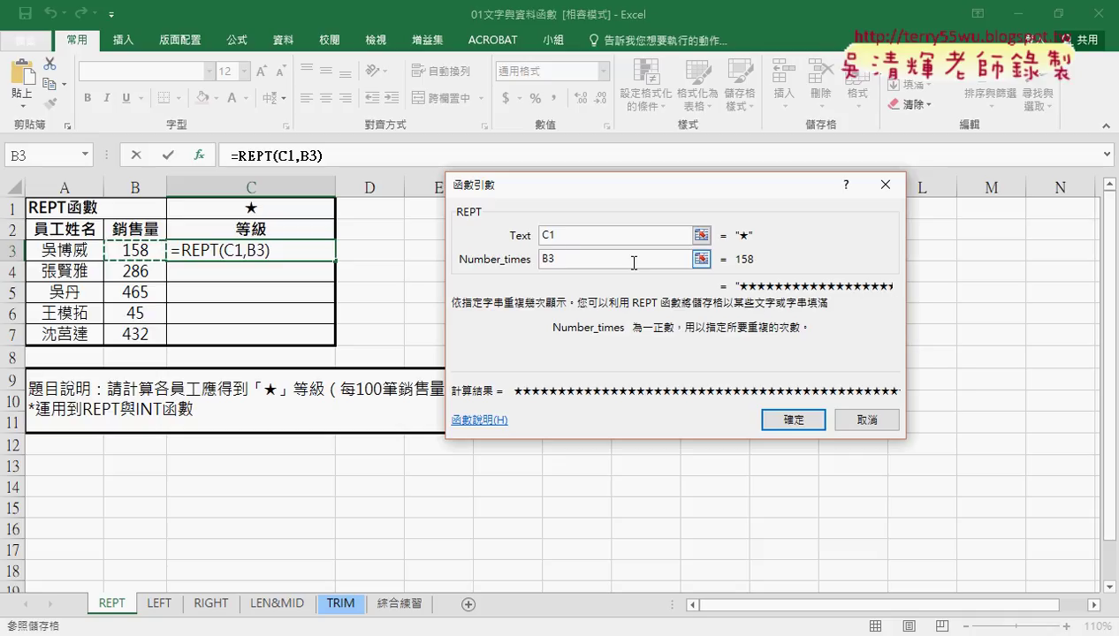
left_click(588, 260)
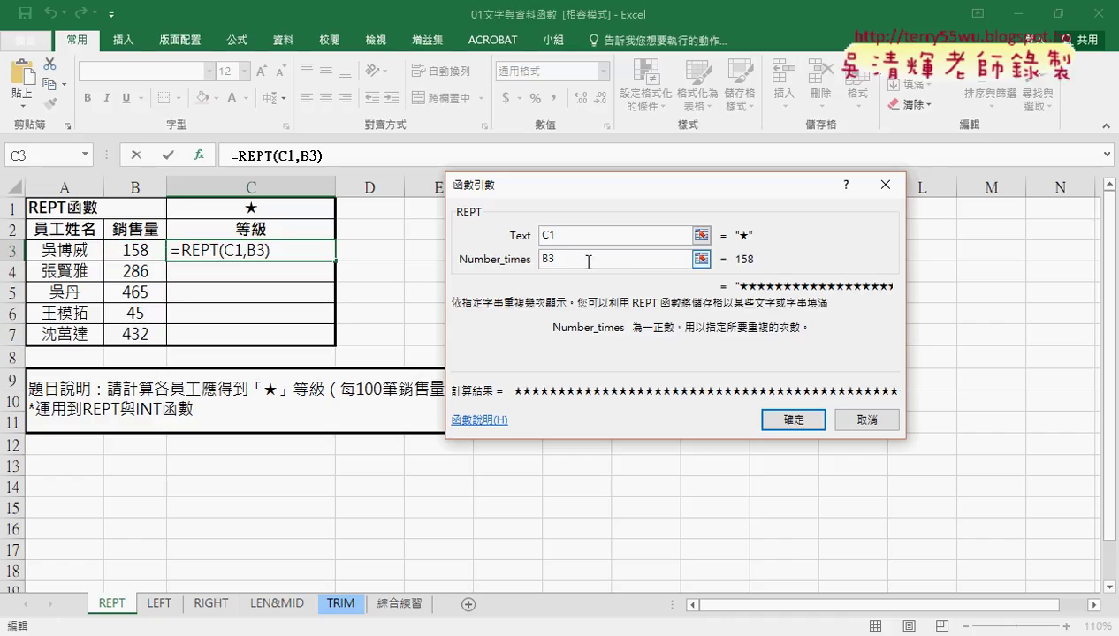
type("/100")
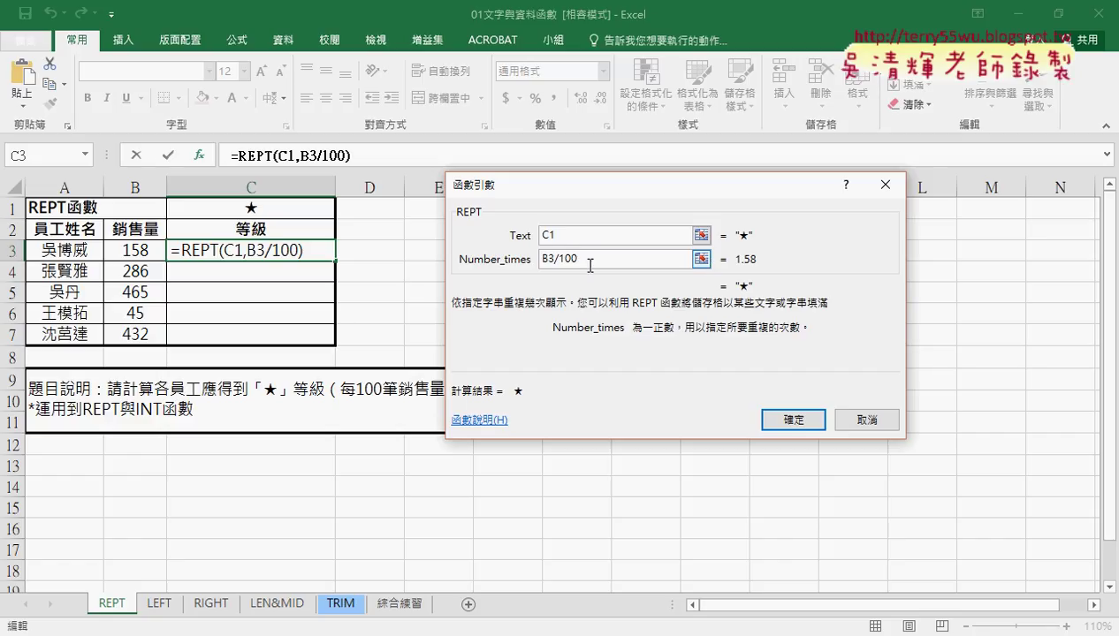
Step: Wrap the count in INT and confirm, making C3 =REPT(C1,INT(B3/100))
left_click_drag(541, 259, 582, 259)
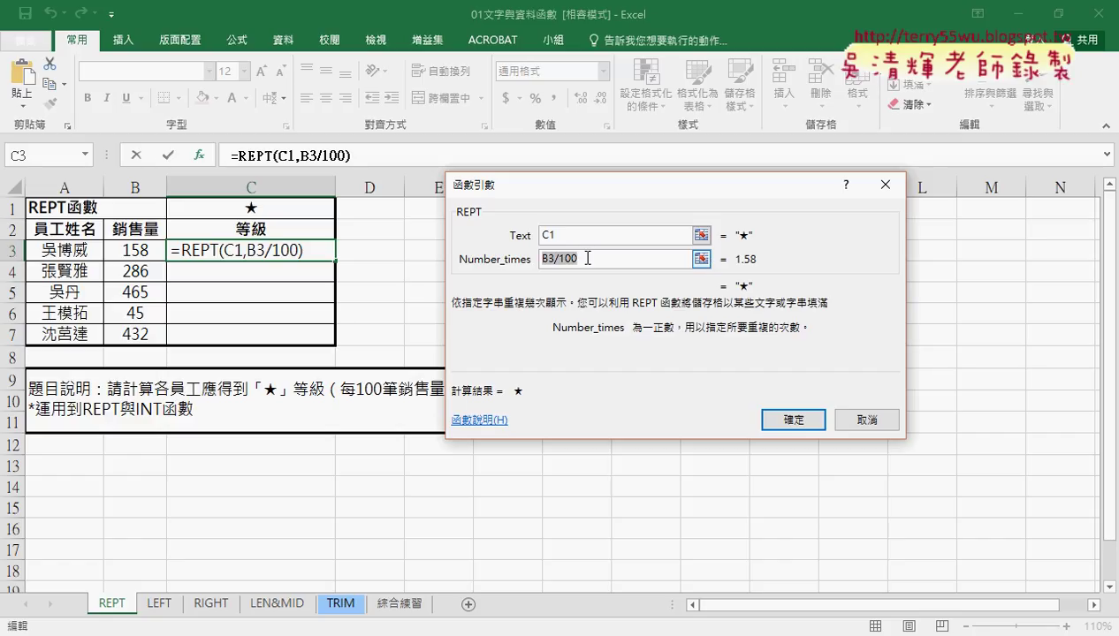
left_click(543, 259)
type("ㄞ")
key("BackSpace")
type("int")
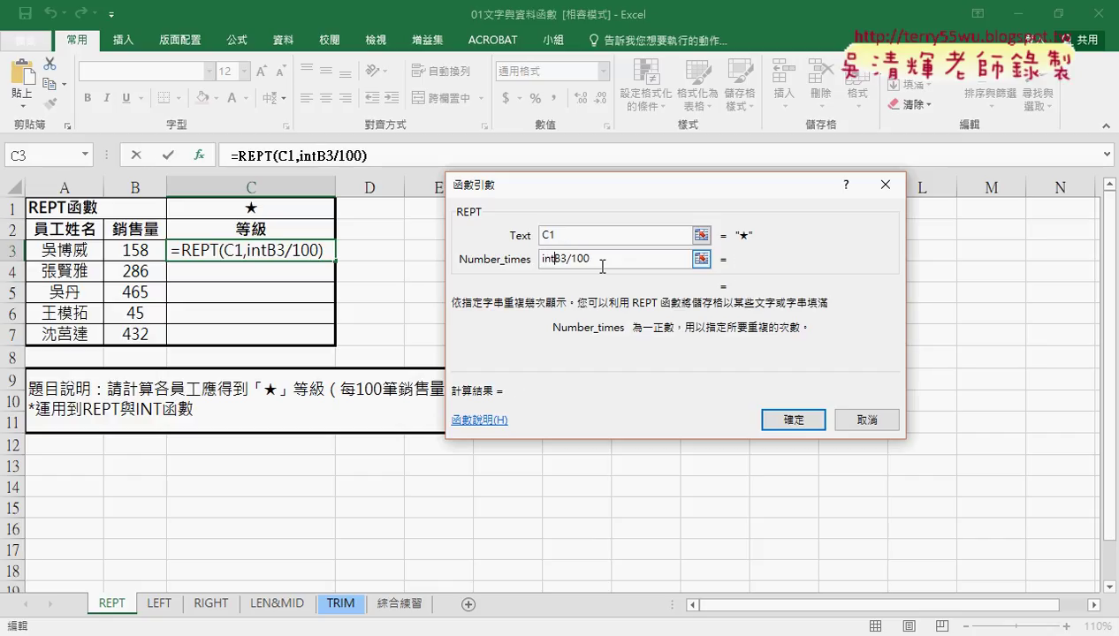
type("(")
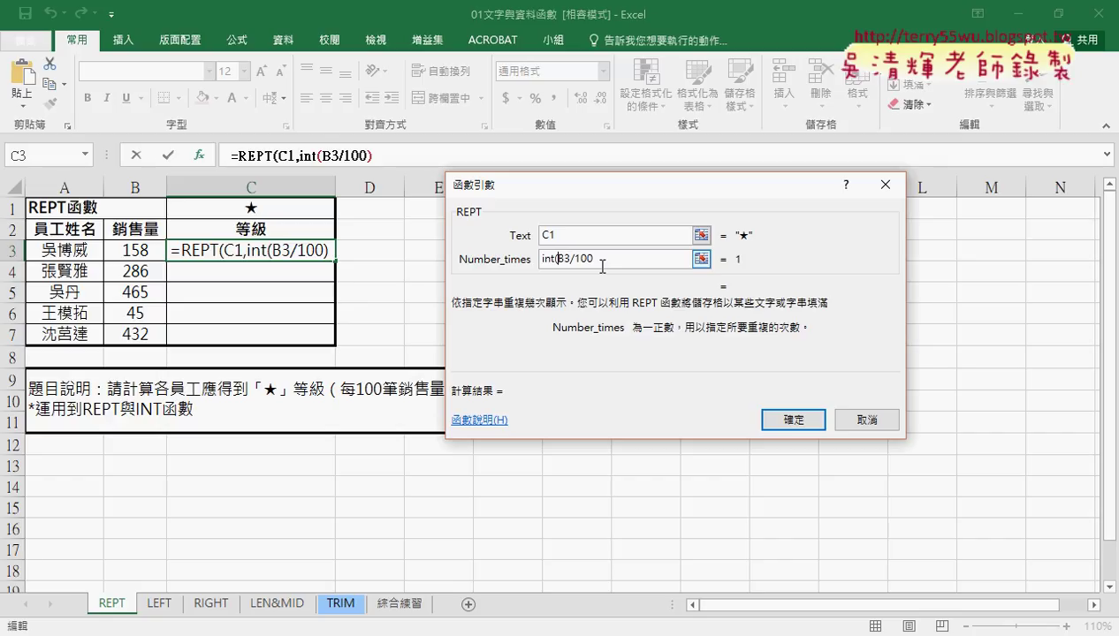
double_click(550, 259)
left_click(604, 258)
type(")")
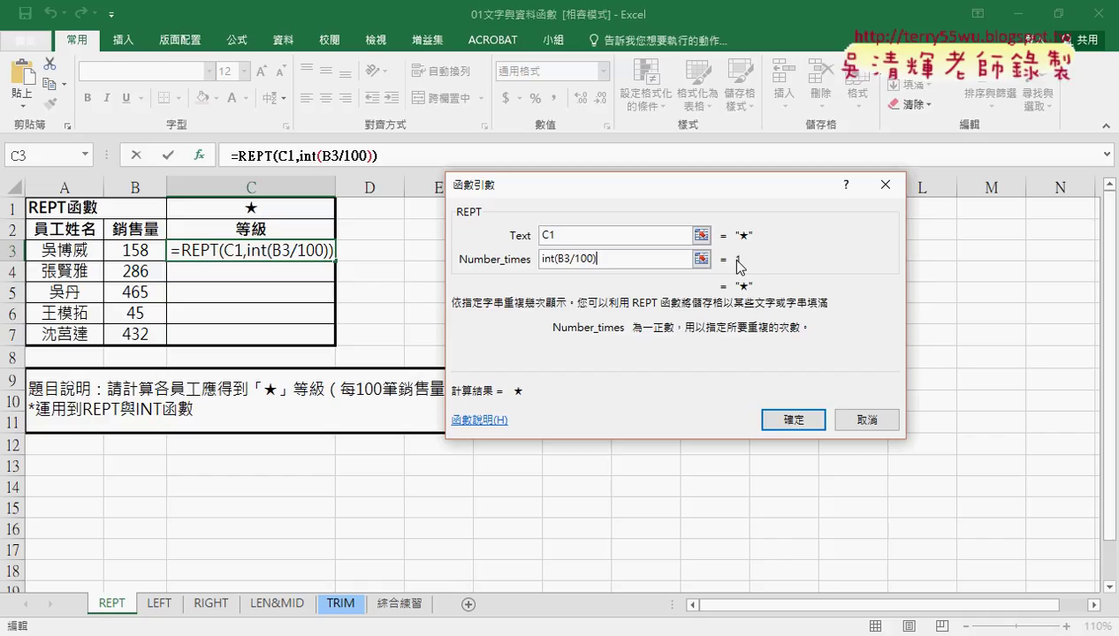
left_click(793, 422)
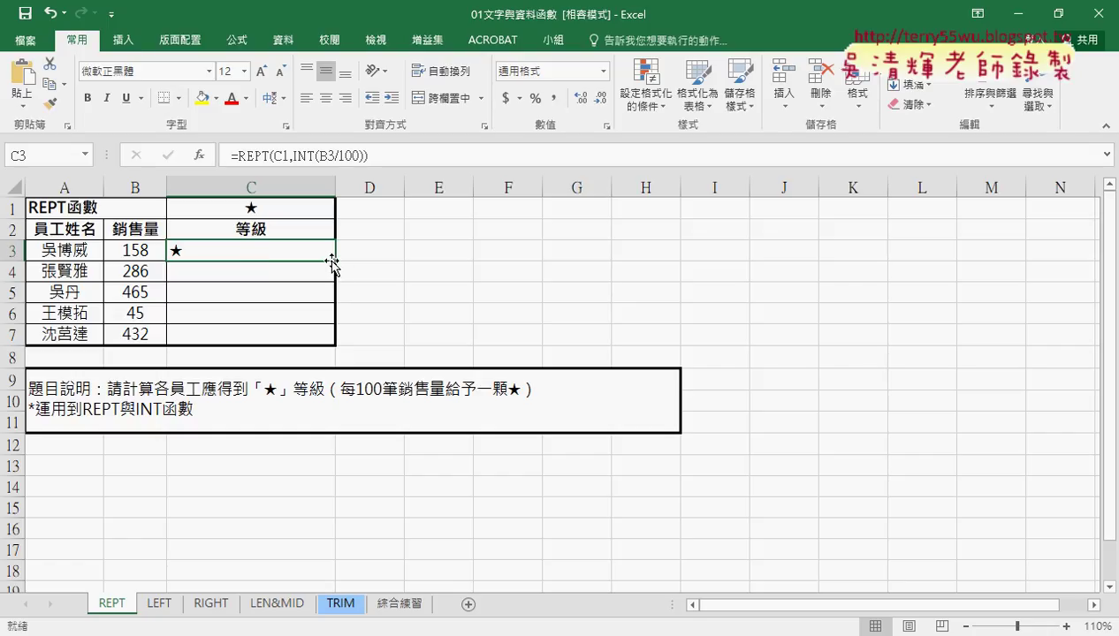
Step: Copy the star formula down to C4:C7, then reopen C3's =REPT(C1,INT(B3/100)) for editing
left_click_drag(335, 262, 335, 341)
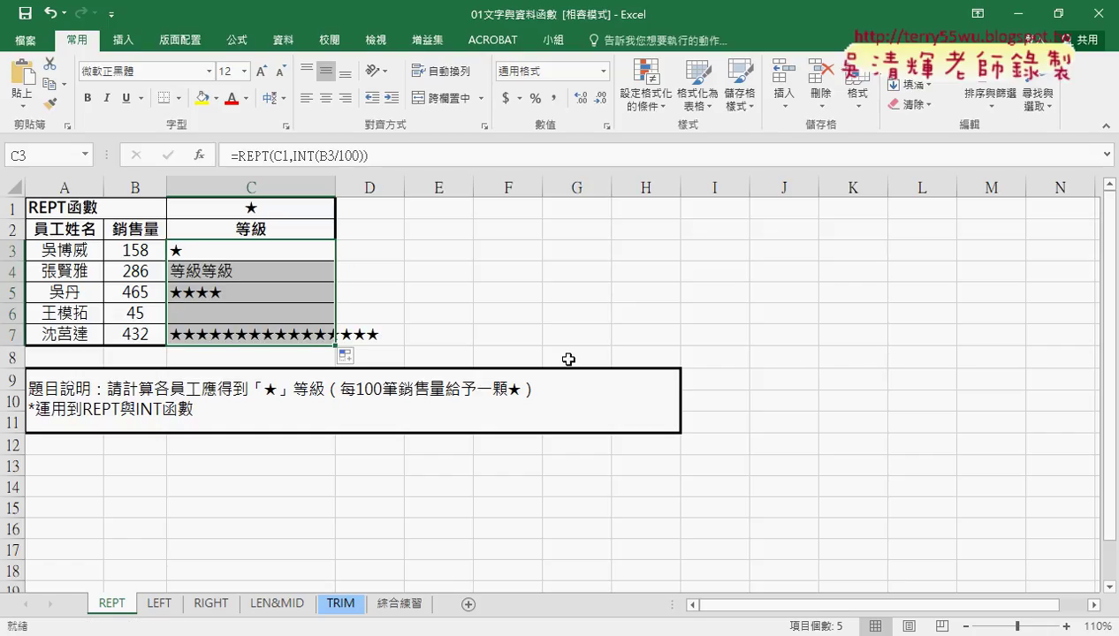
left_click(295, 251)
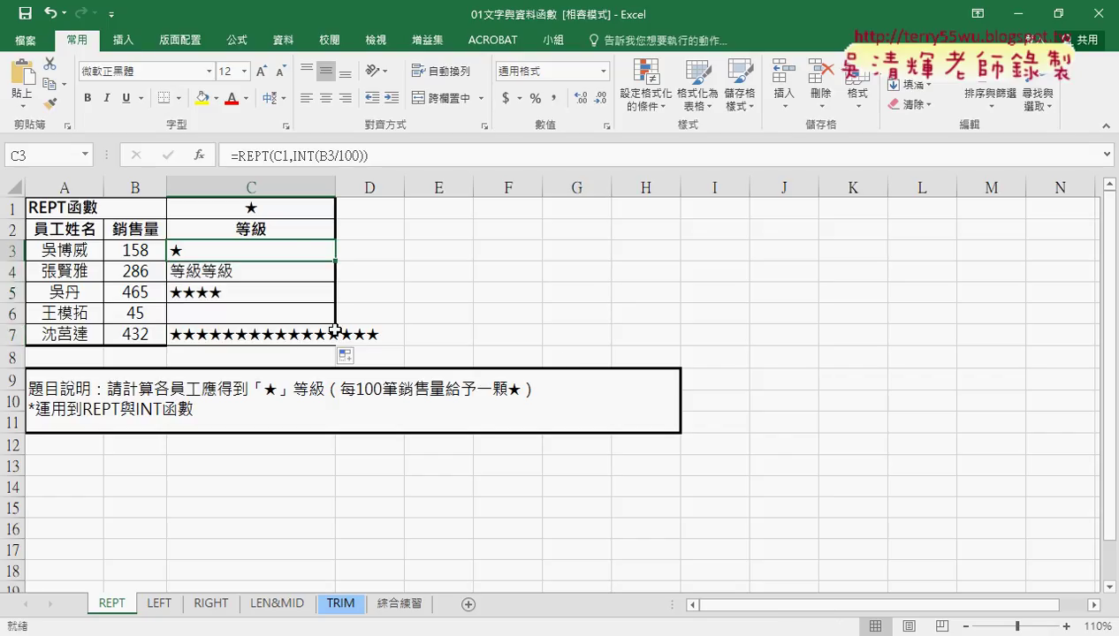
left_click(259, 158)
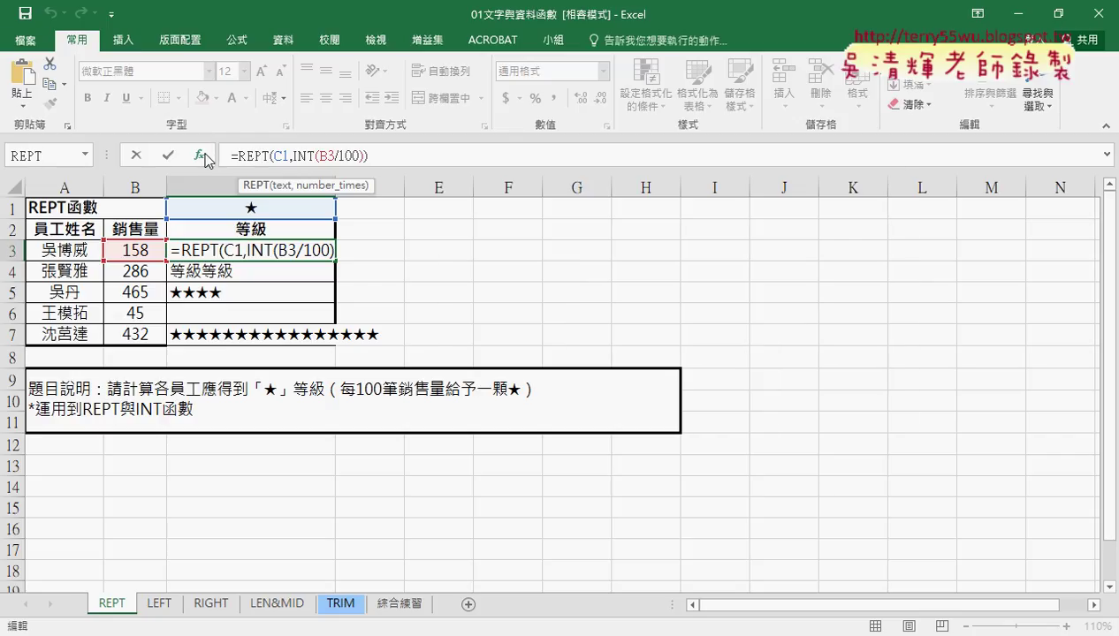
Step: Change REPT's Text argument to C$1, giving =REPT(C$1,INT(B3/100)), and fill it down the 等級 column
left_click(202, 155)
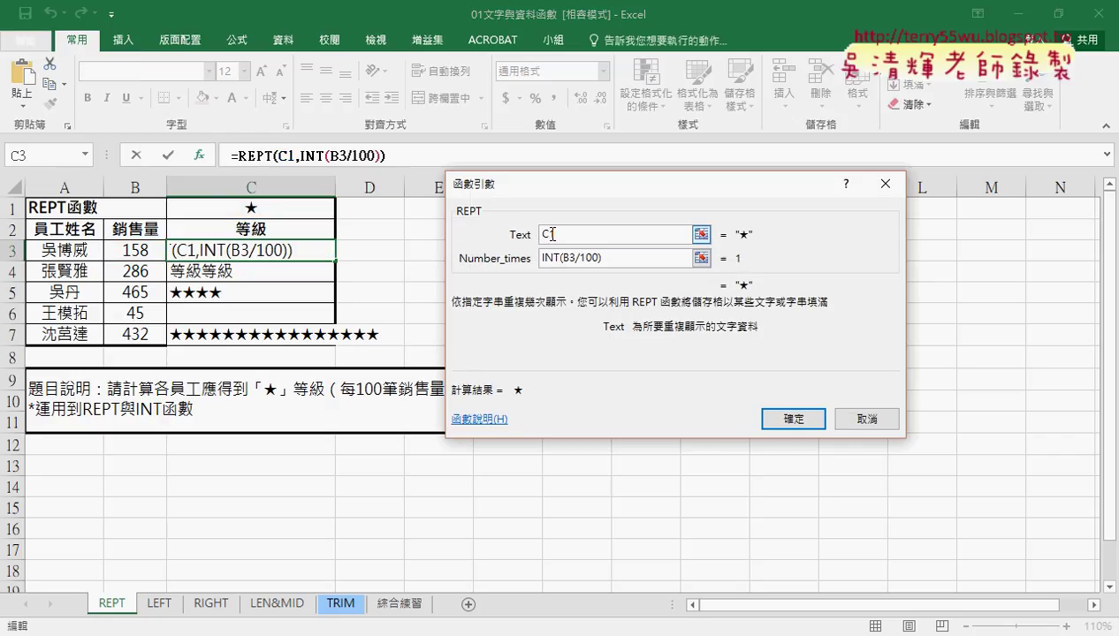
left_click_drag(546, 234, 557, 234)
left_click(618, 258)
type("$")
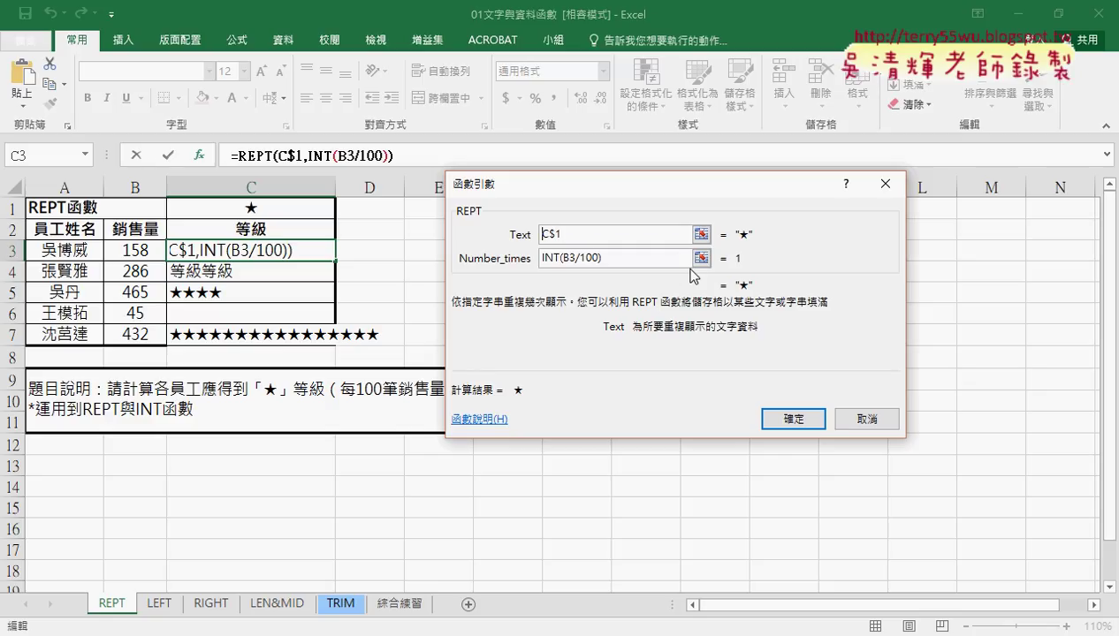
left_click_drag(562, 234, 550, 236)
left_click(546, 234)
left_click_drag(547, 232, 564, 230)
left_click(793, 419)
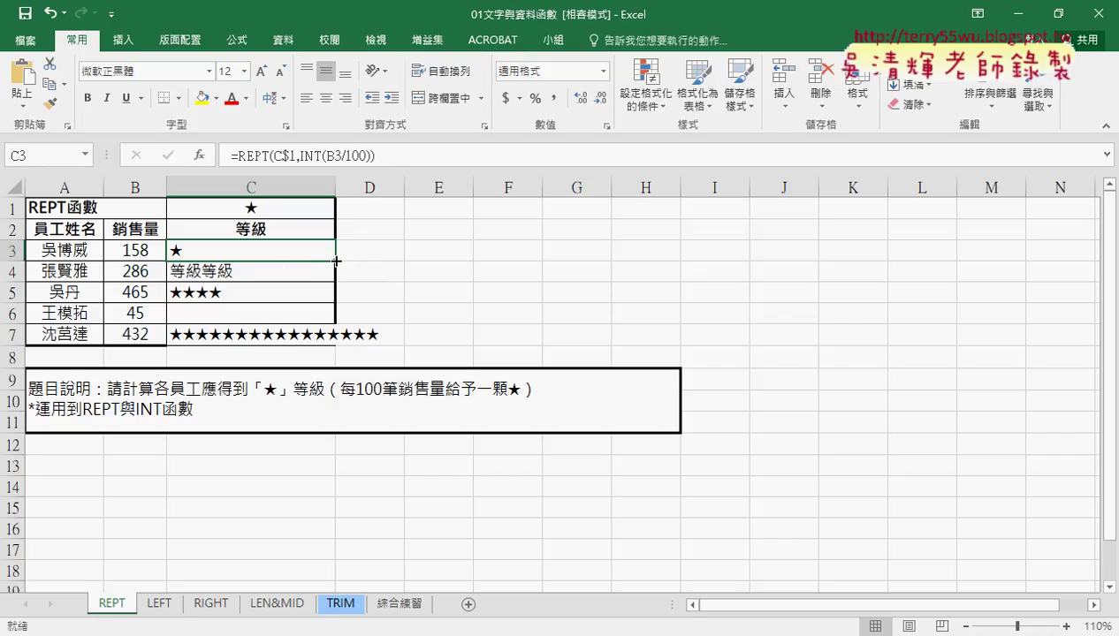
left_click_drag(335, 260, 325, 341)
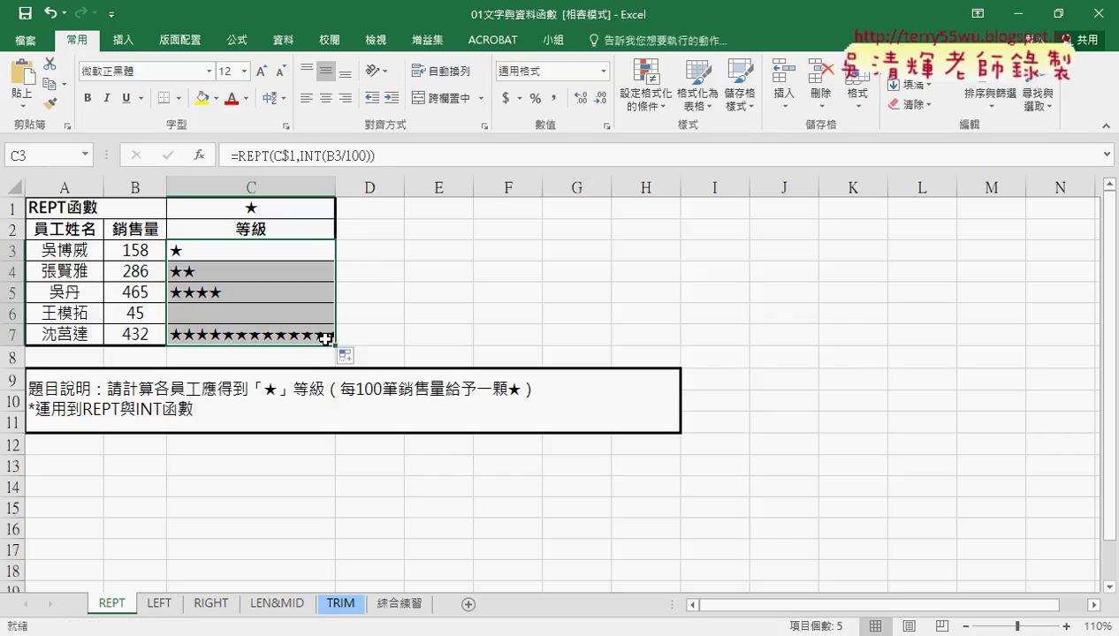
Step: Check B6's 45 sales and the copied star formula in C6, which stays blank
left_click(138, 313)
left_click(235, 314)
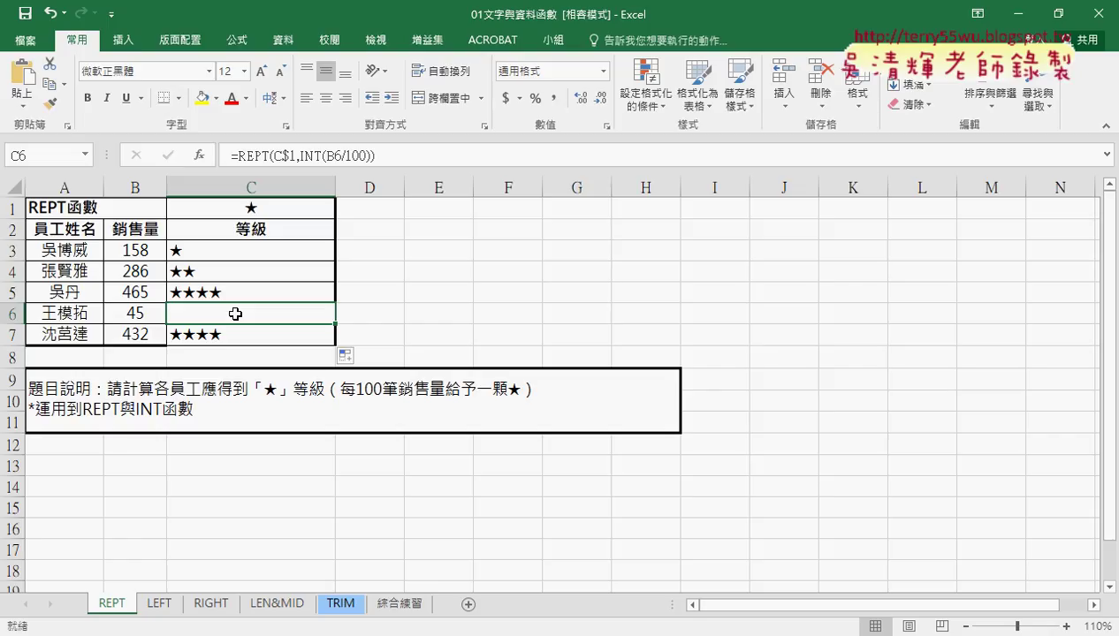
Step: Go to the LEN&MID sheet and select C3, the first 長度 cell beside the ID numbers
left_click(281, 604)
scroll(319, 477, "up", 3)
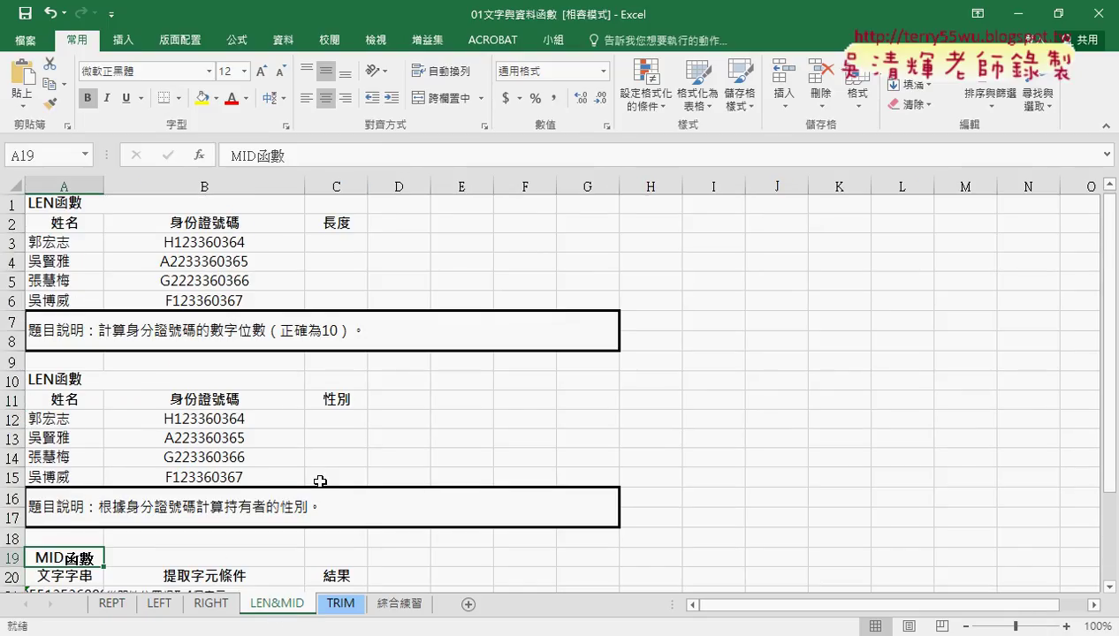
left_click(329, 237)
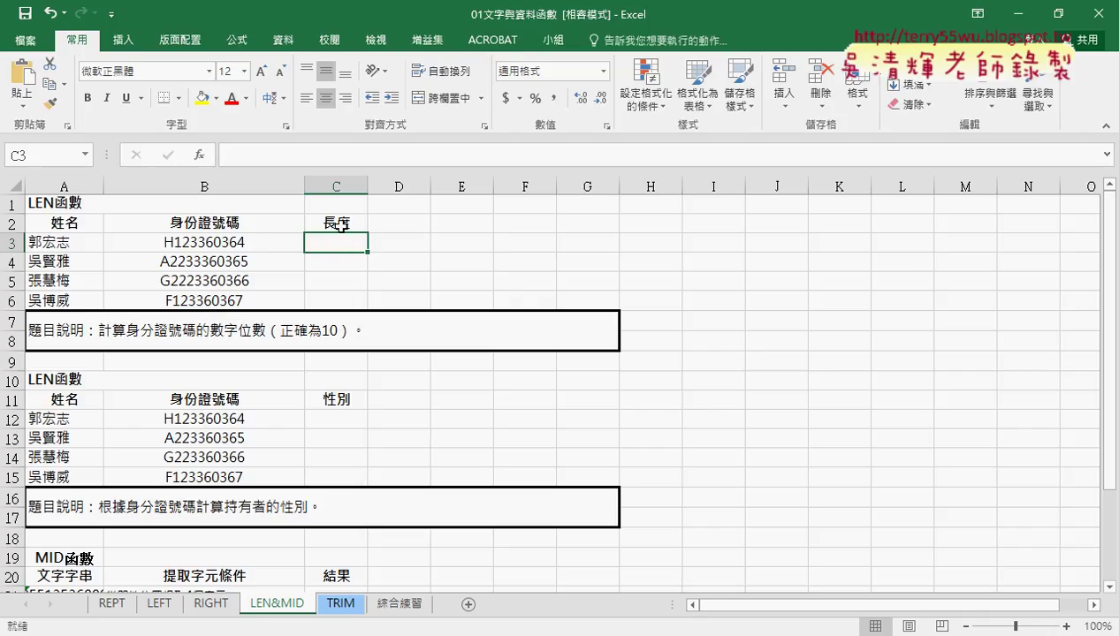
left_click(229, 238)
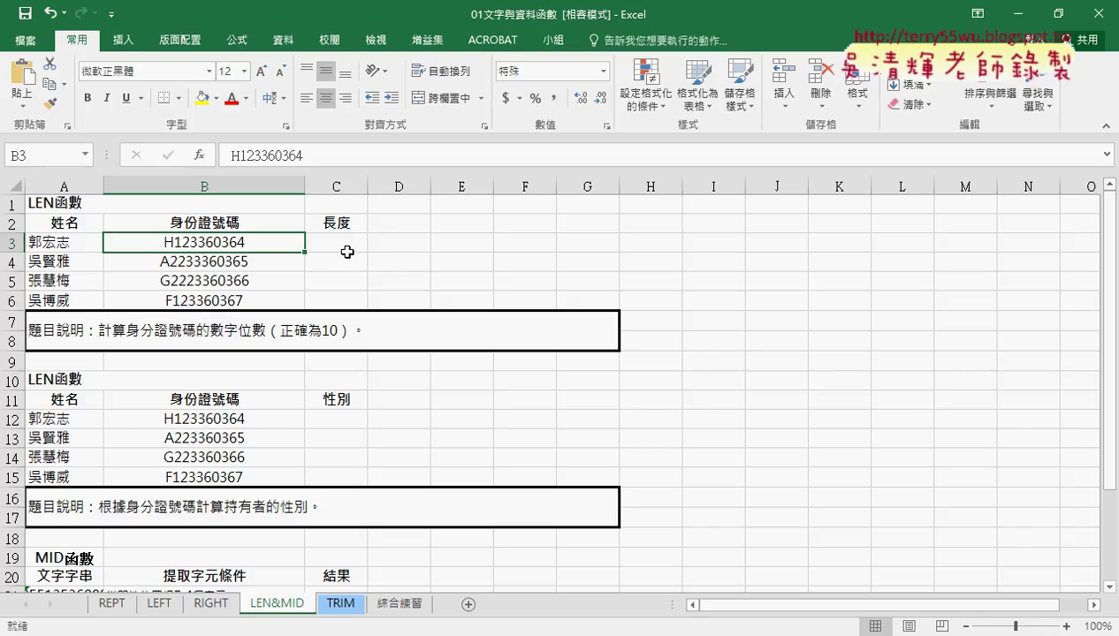
left_click(348, 246)
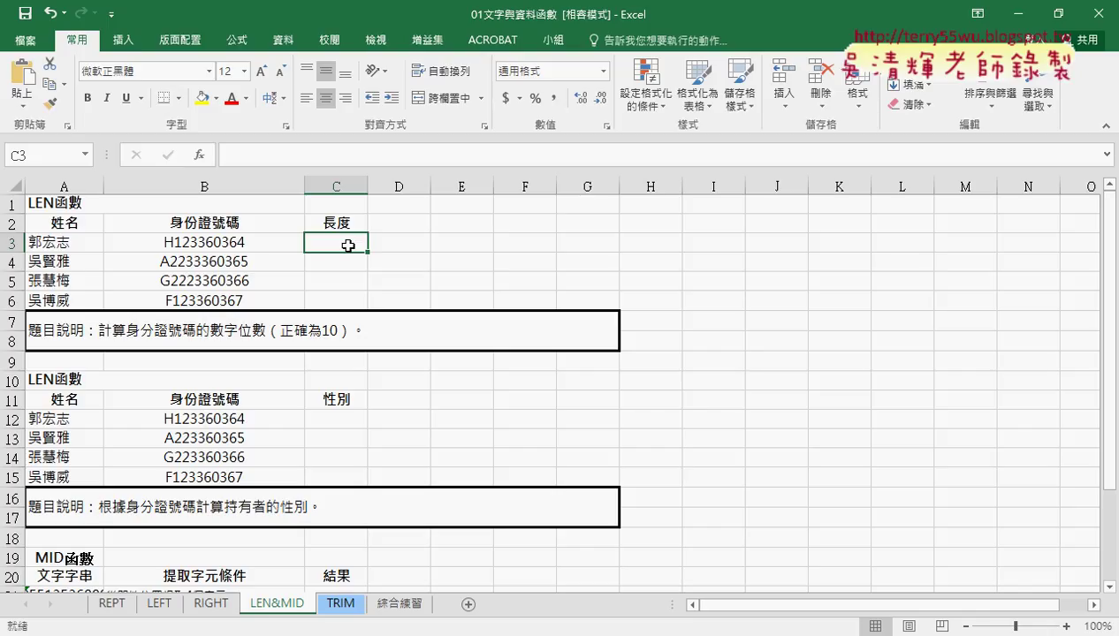
Step: Insert =LEN(B3) into C3 from the 文字 function category, returning 10
left_click(206, 160)
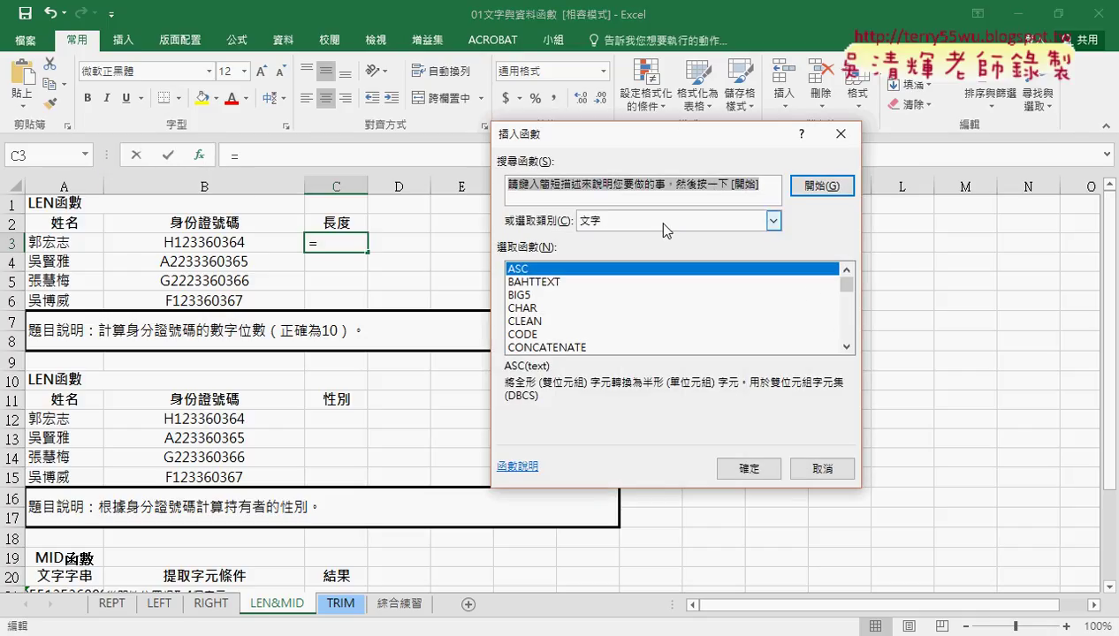
left_click_drag(846, 287, 850, 307)
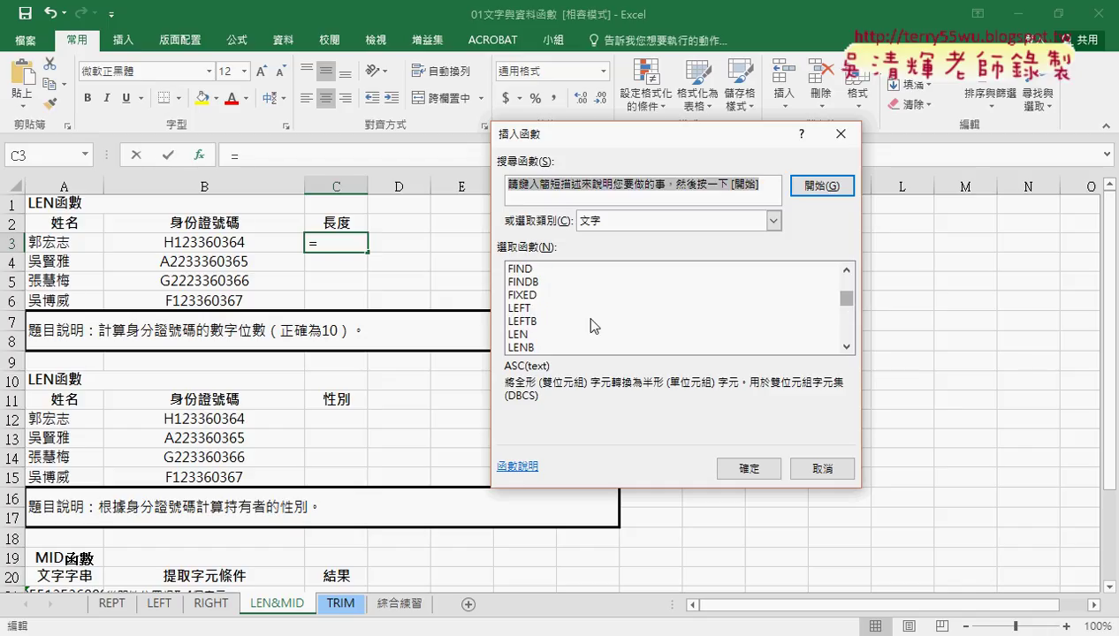
left_click(545, 335)
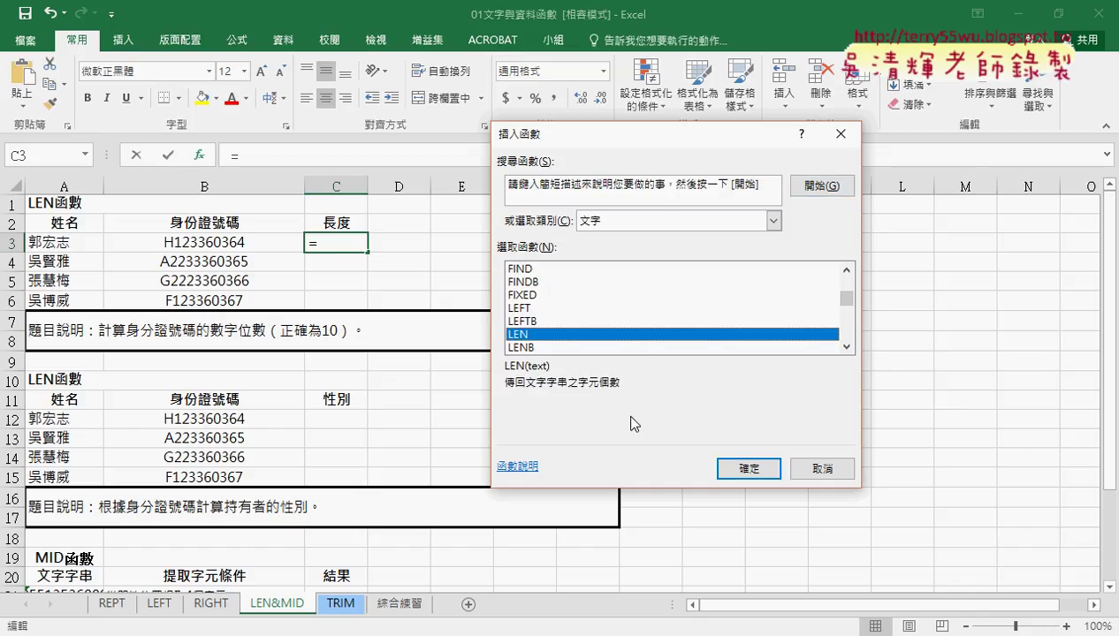
left_click(748, 467)
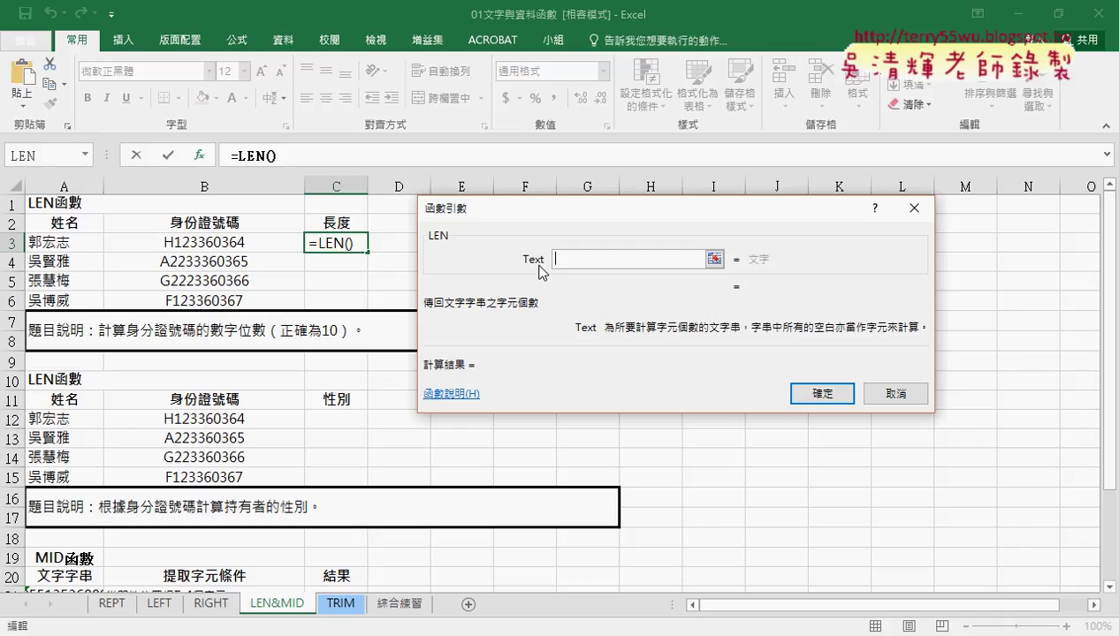
left_click(258, 242)
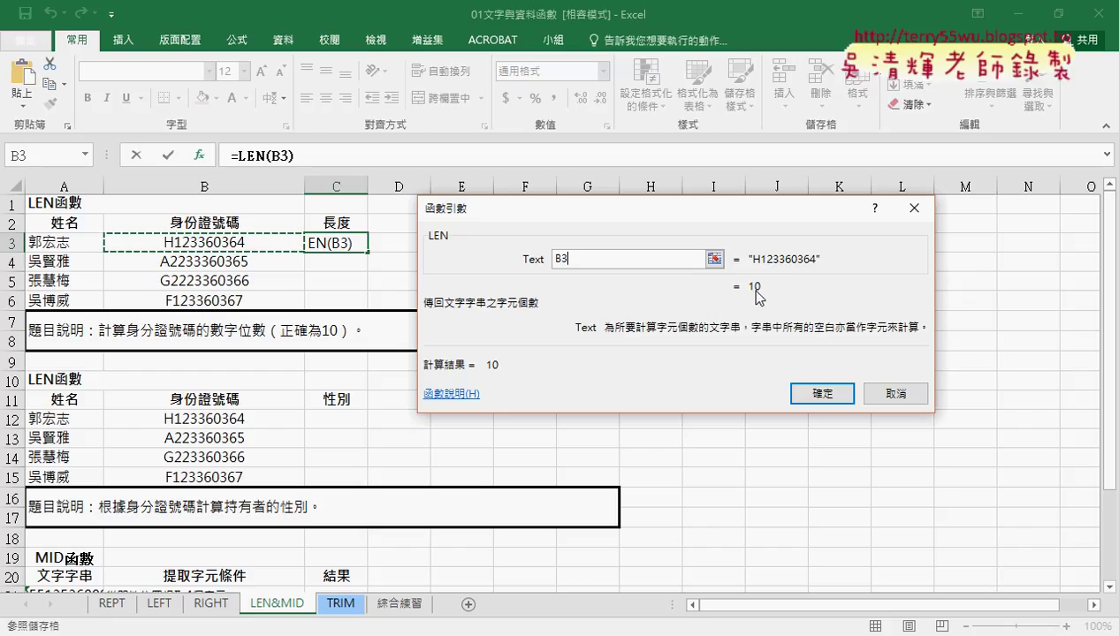
left_click(812, 393)
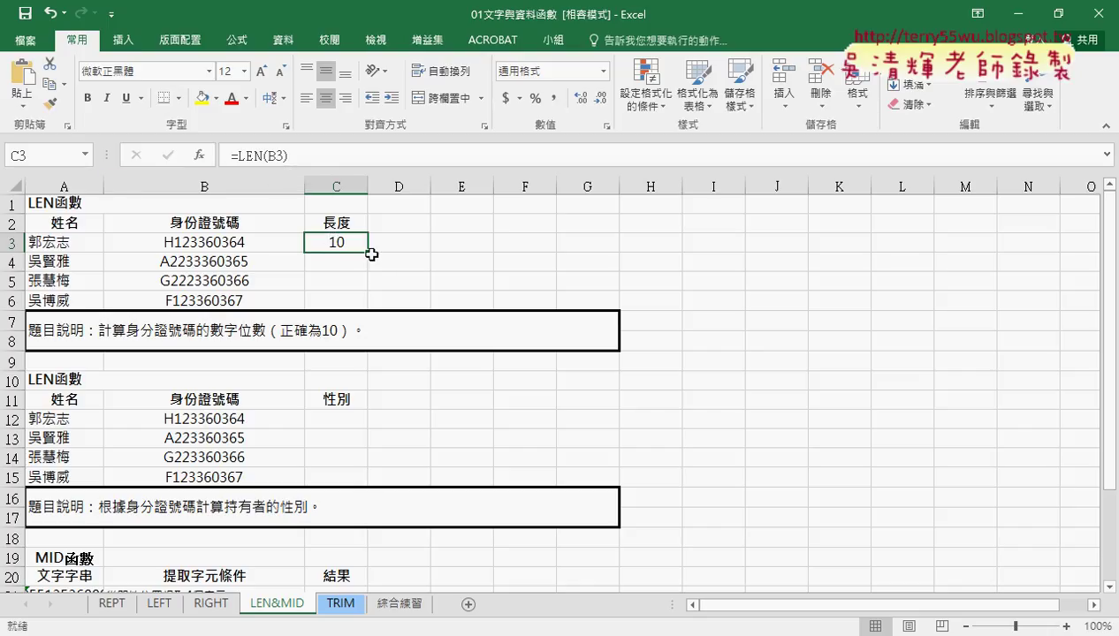
Step: Copy =LEN(B3) down to C6, check C4–C6, and select the results 10, 11, 11, 10
left_click_drag(371, 254, 370, 308)
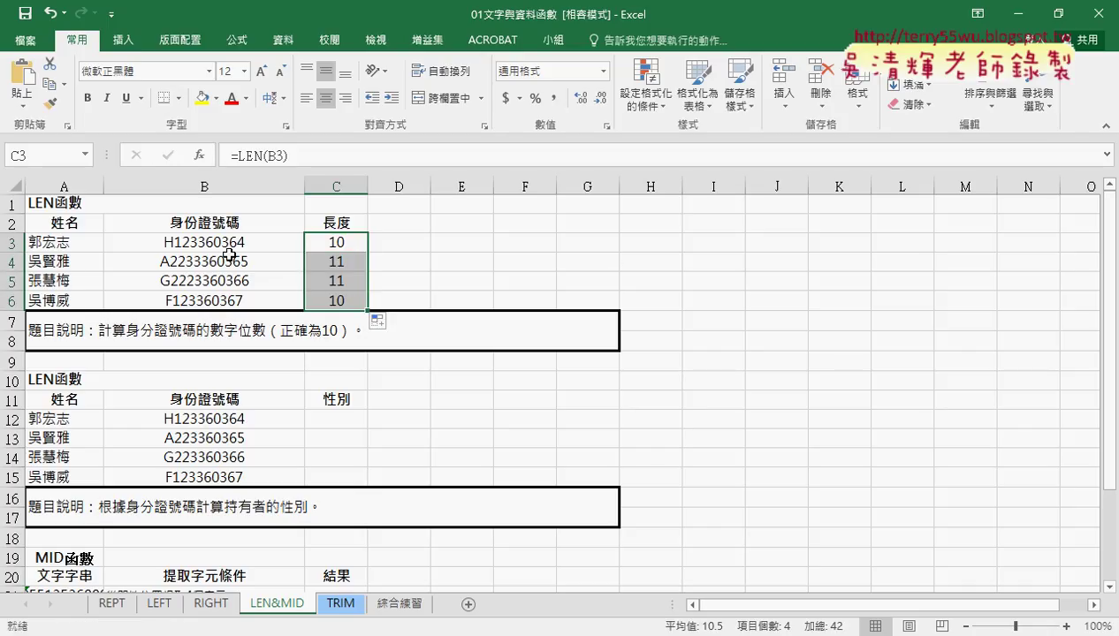
left_click(344, 269)
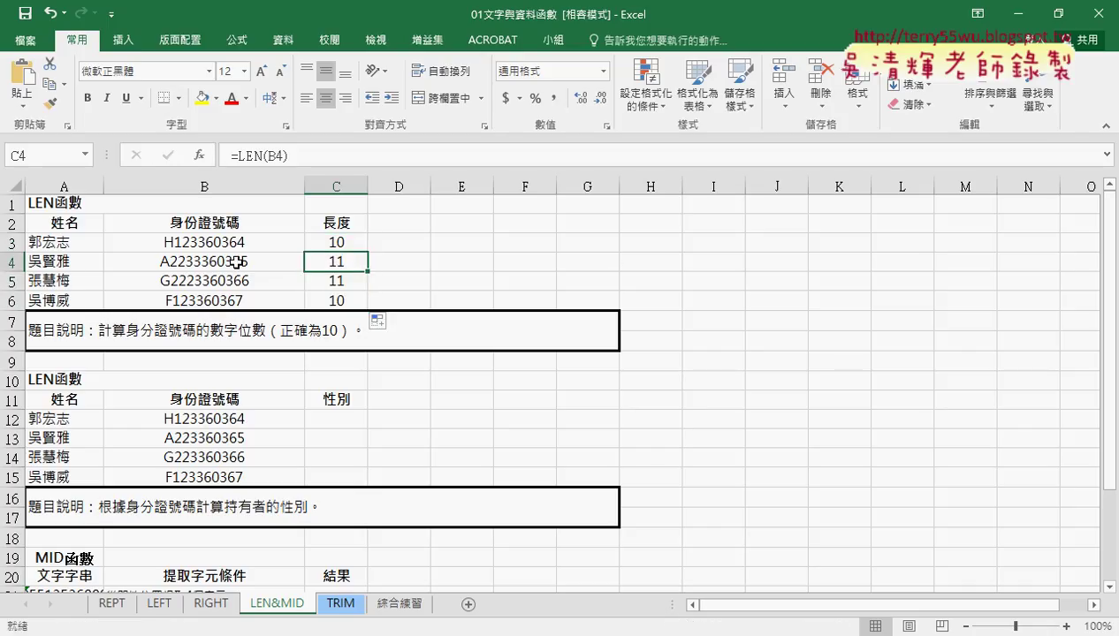
left_click(351, 286)
left_click(350, 298)
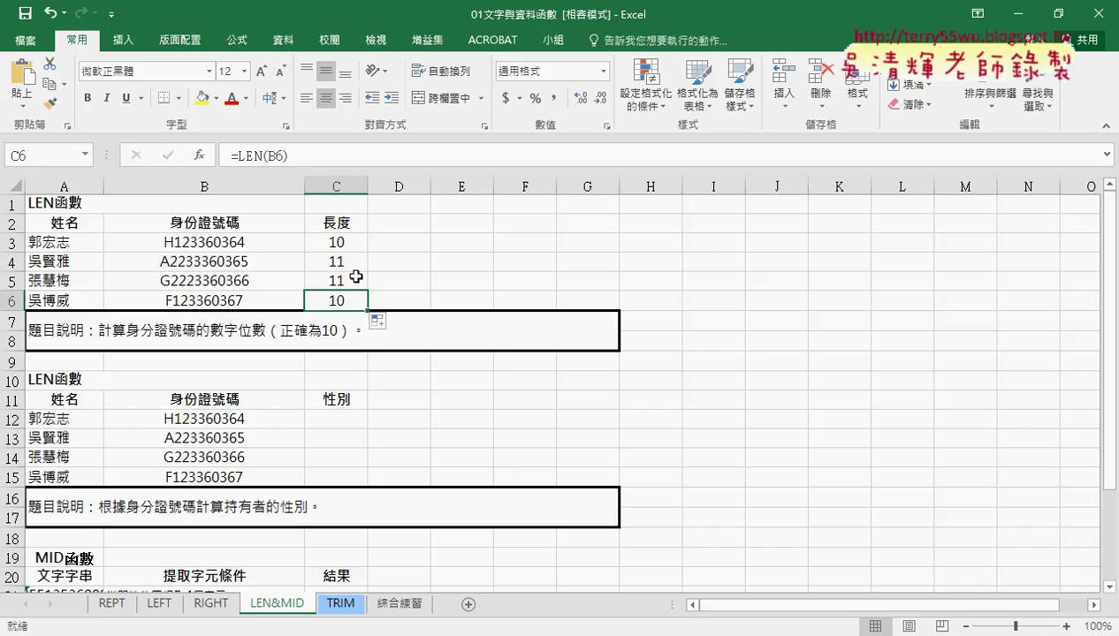
left_click_drag(345, 241, 348, 302)
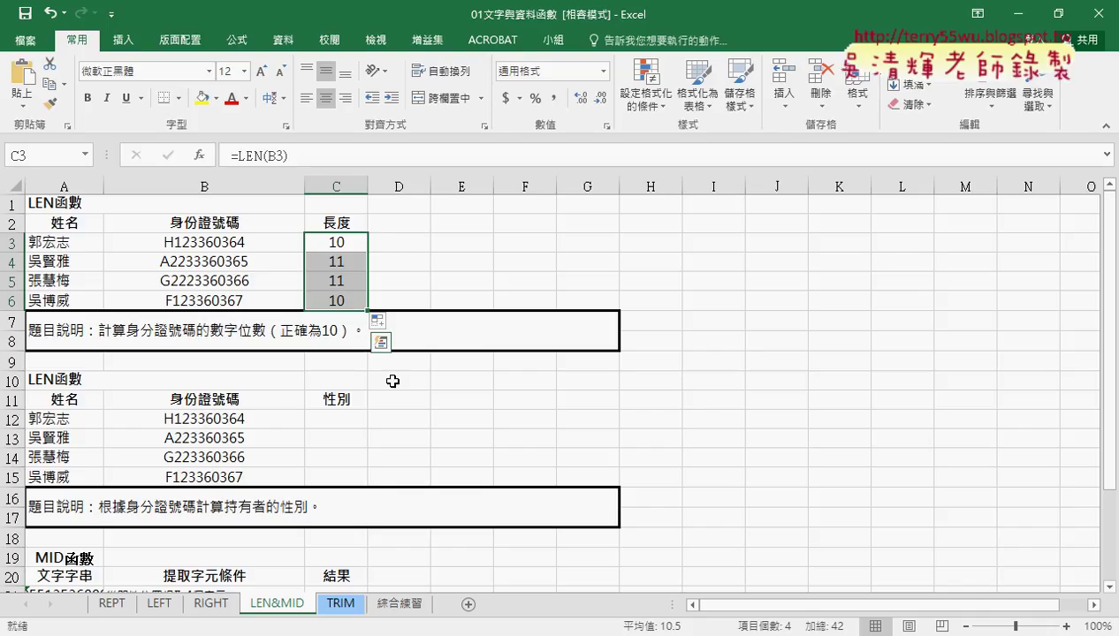
Step: Cycle through the REPT, LEN&MID and 綜合練習 sheets, finishing on 綜合練習
scroll(373, 438, "down", 1)
scroll(373, 438, "up", 1)
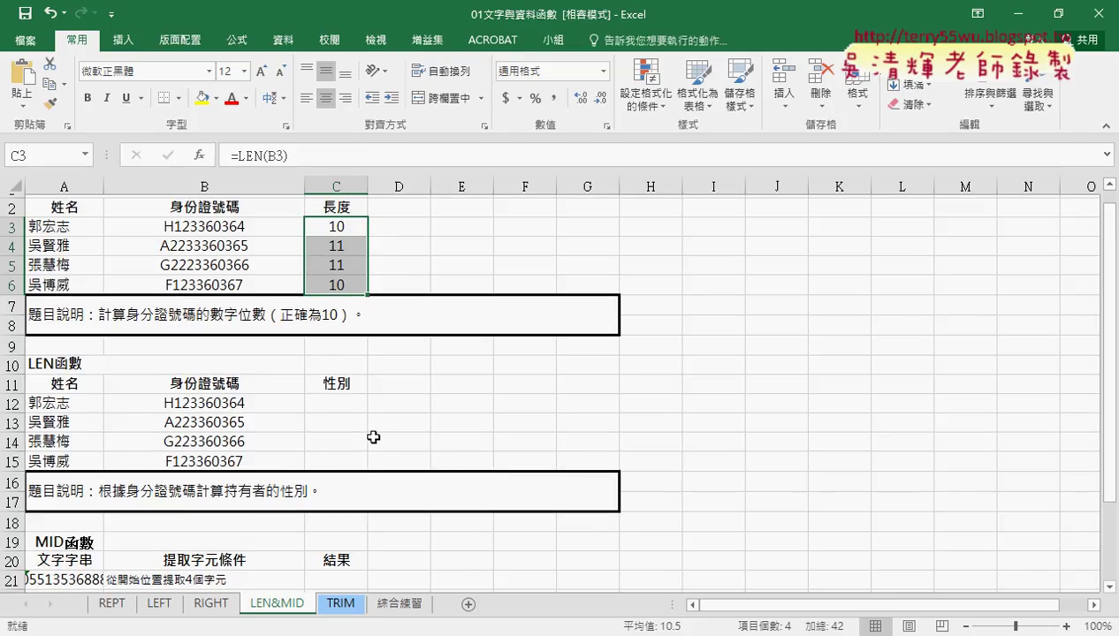
left_click(113, 606)
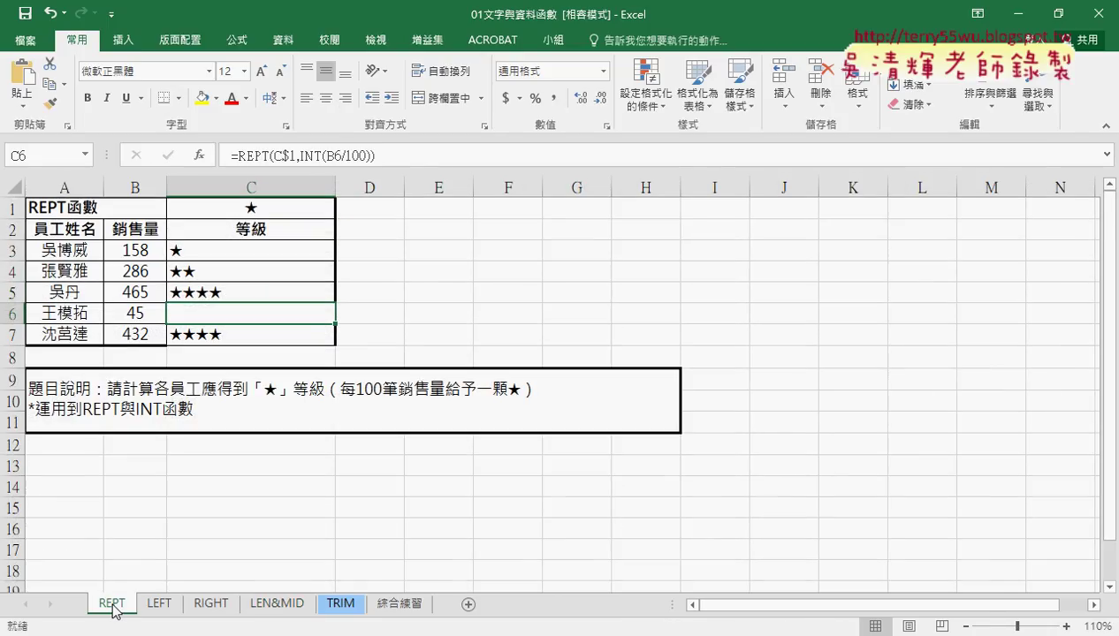
left_click(279, 606)
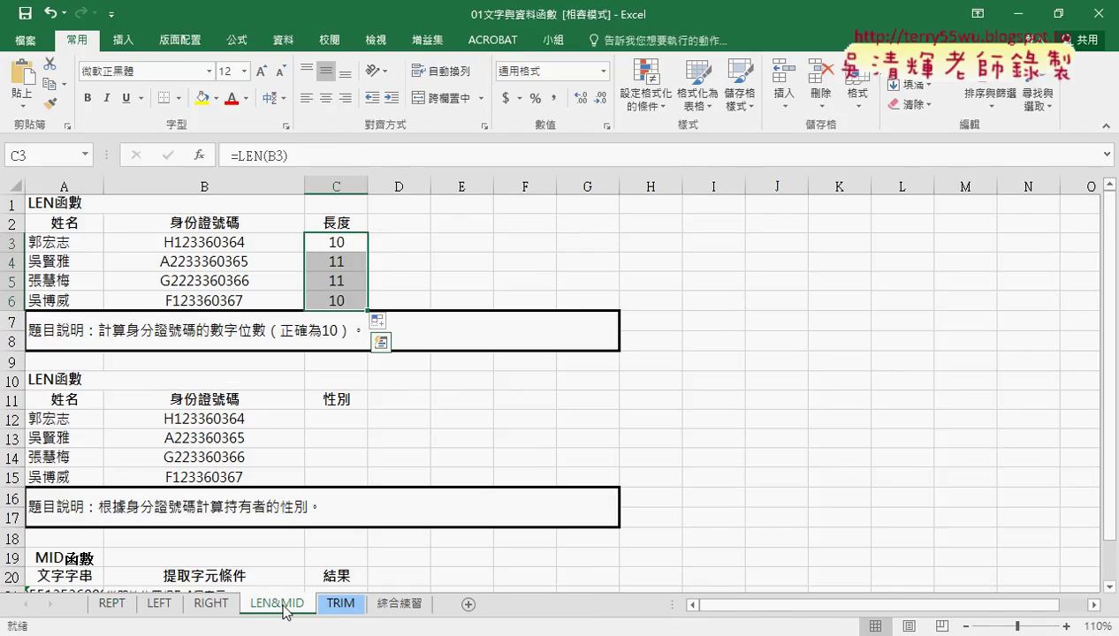
left_click(405, 606)
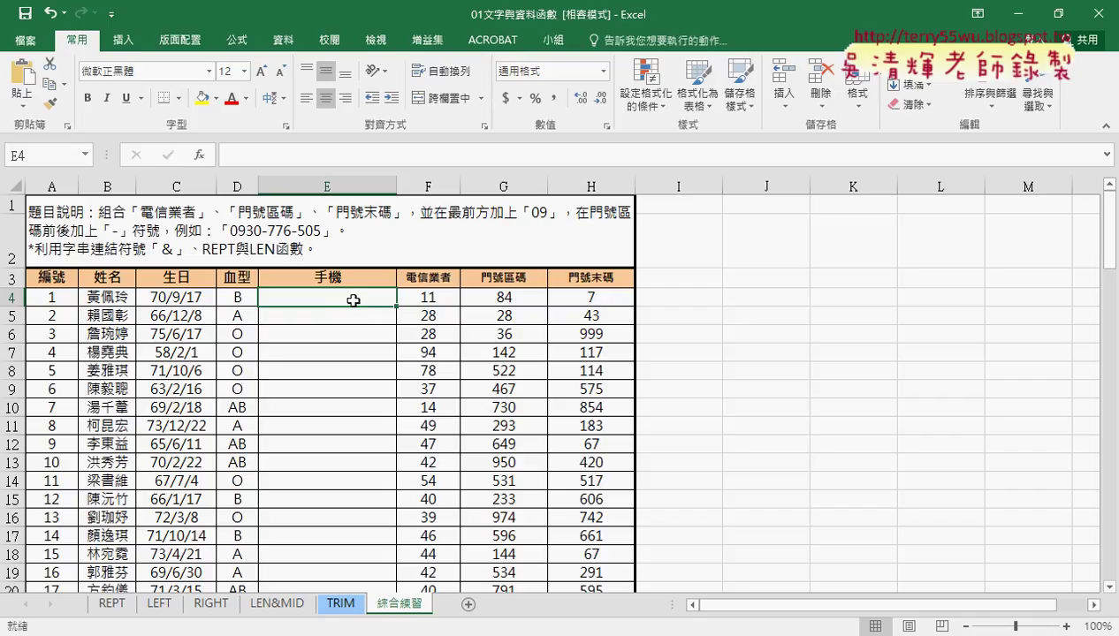
left_click(114, 606)
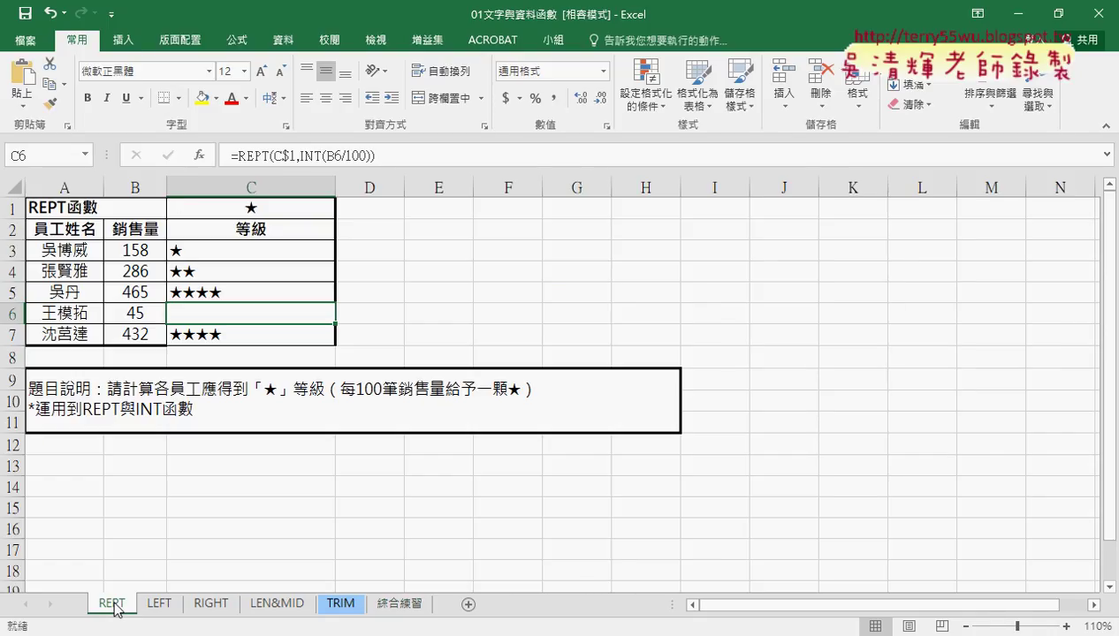
left_click(277, 607)
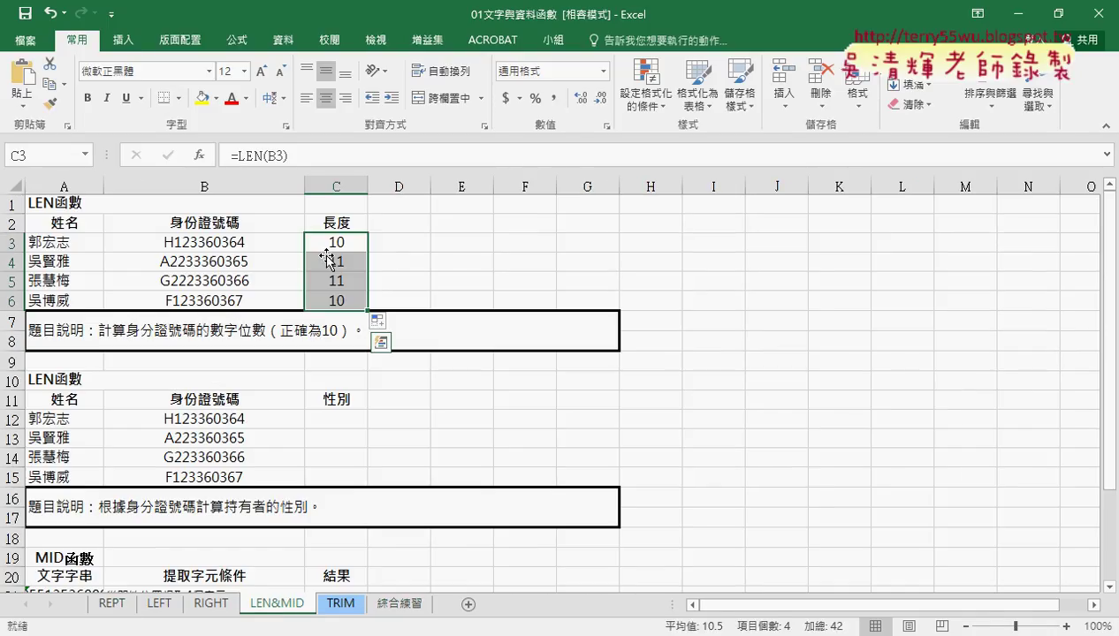
left_click(398, 607)
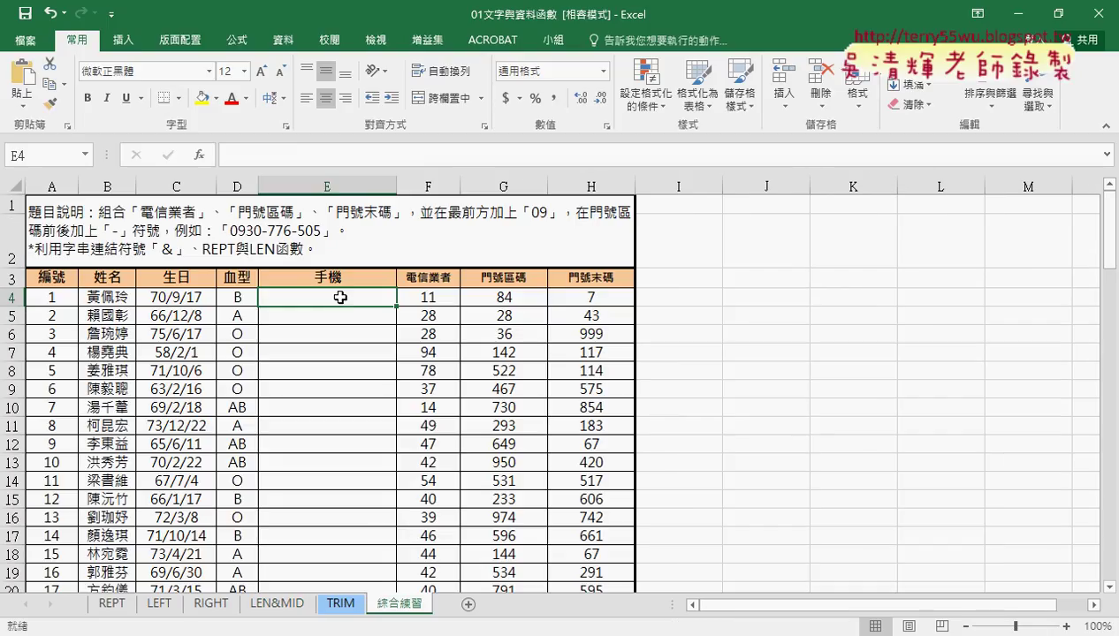